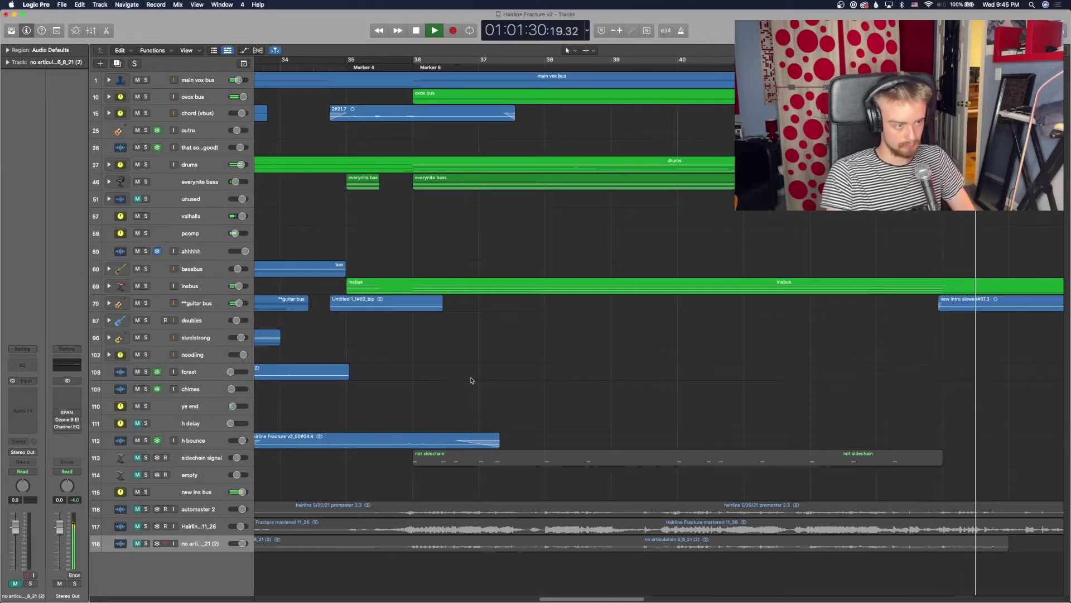
Stop playback and move the playhead back to Marker 4 at bar 35
{"action": "key", "text": "space"}
{"action": "scroll", "coordinate": [473, 392], "scroll_direction": "left", "scroll_amount": 10}
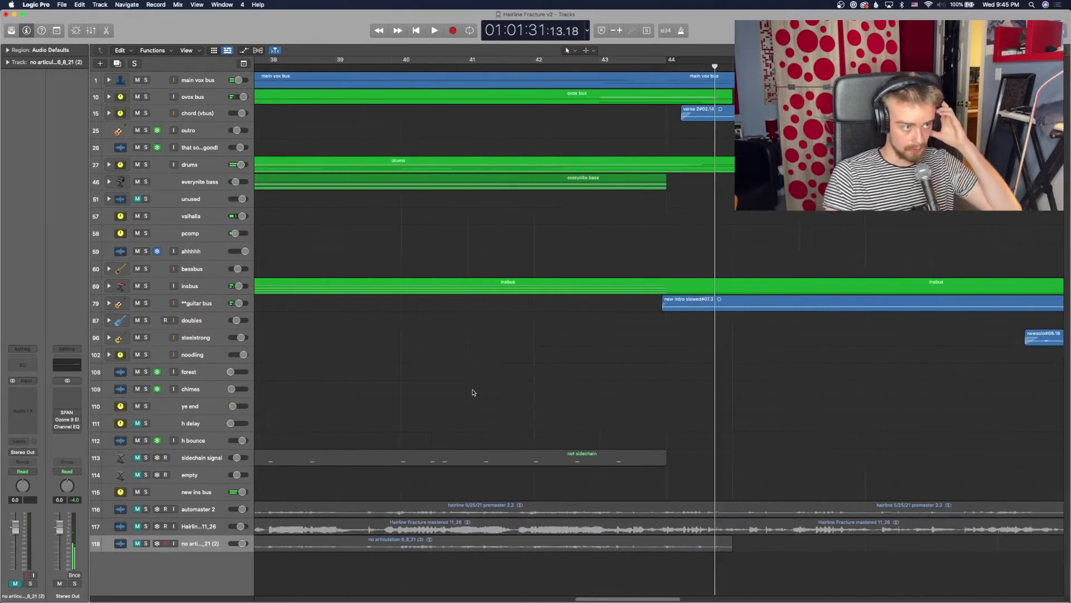
{"action": "left_click", "coordinate": [425, 67]}
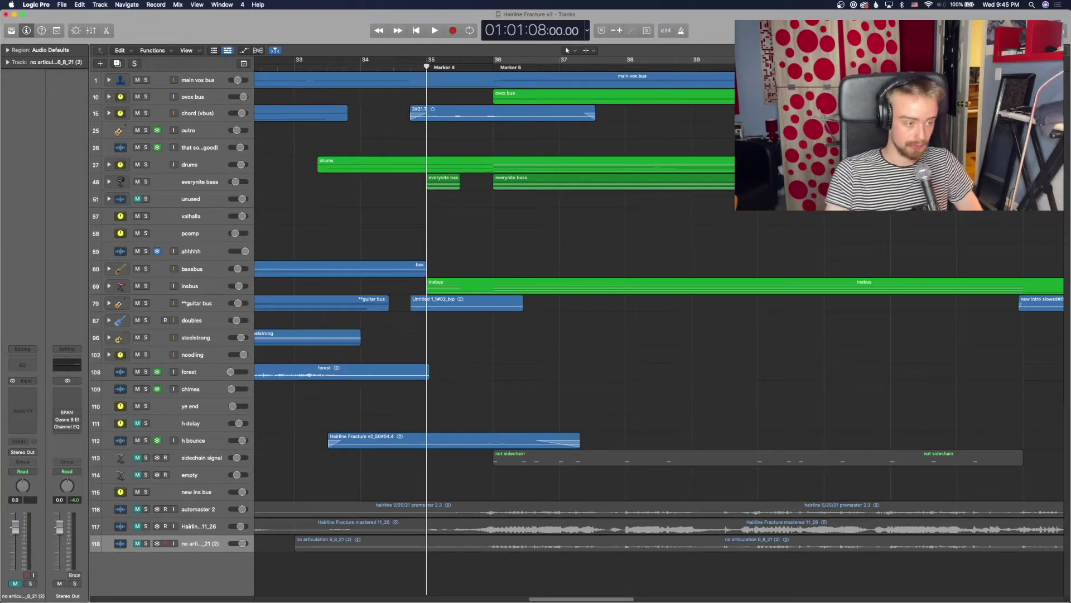
Solo the "no articulation 6_8_21 (2)" track, listen to it from bar 35, and turn its solo off
{"action": "left_click", "coordinate": [222, 535]}
{"action": "key", "text": "ctrl+s"}
{"action": "left_click", "coordinate": [530, 410]}
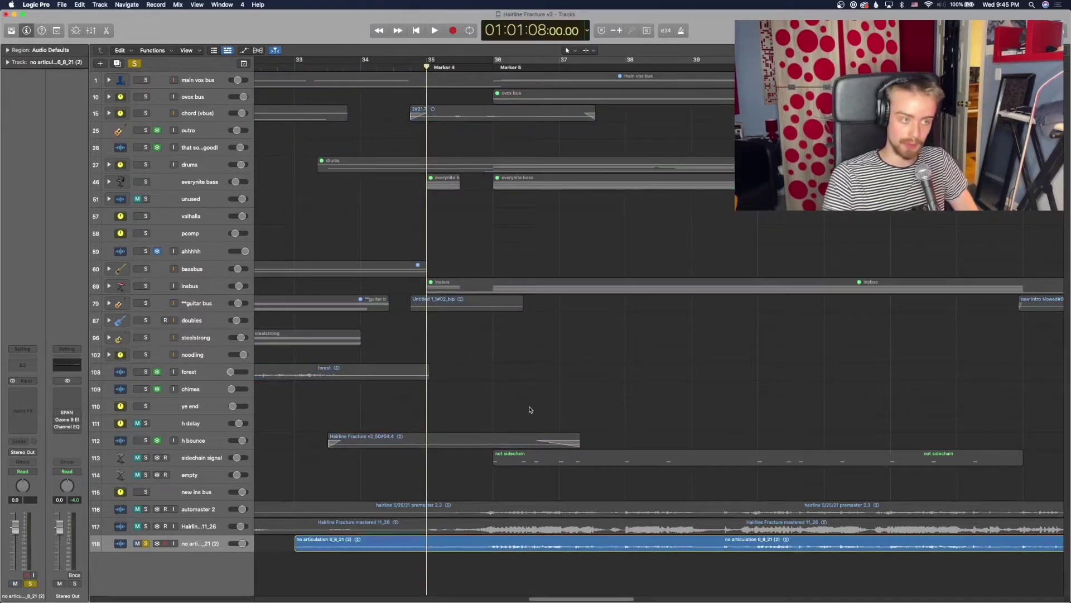
{"action": "key", "text": "space"}
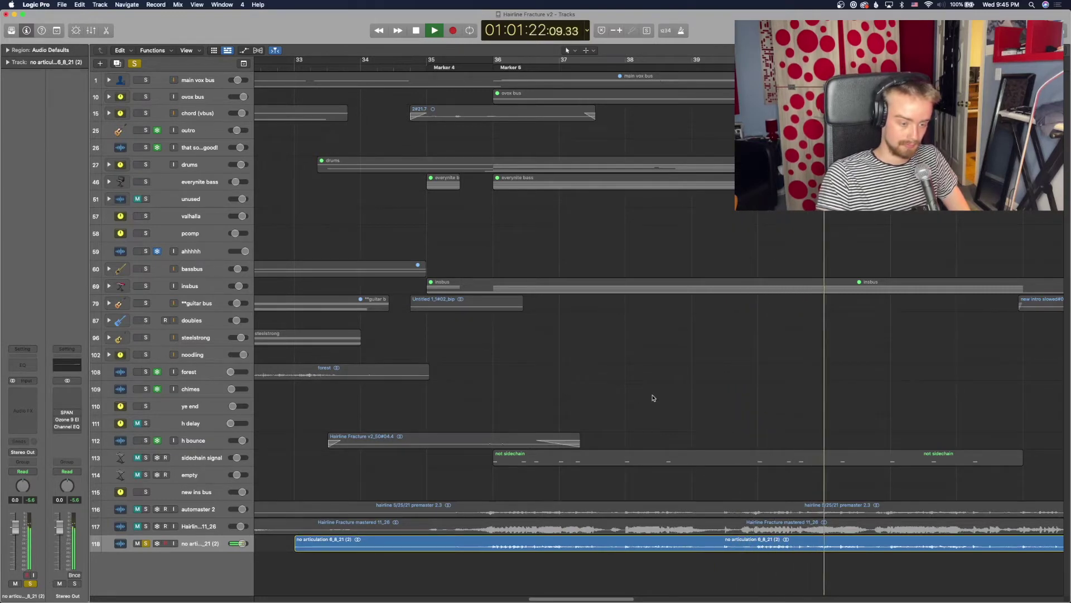
{"action": "key", "text": "space"}
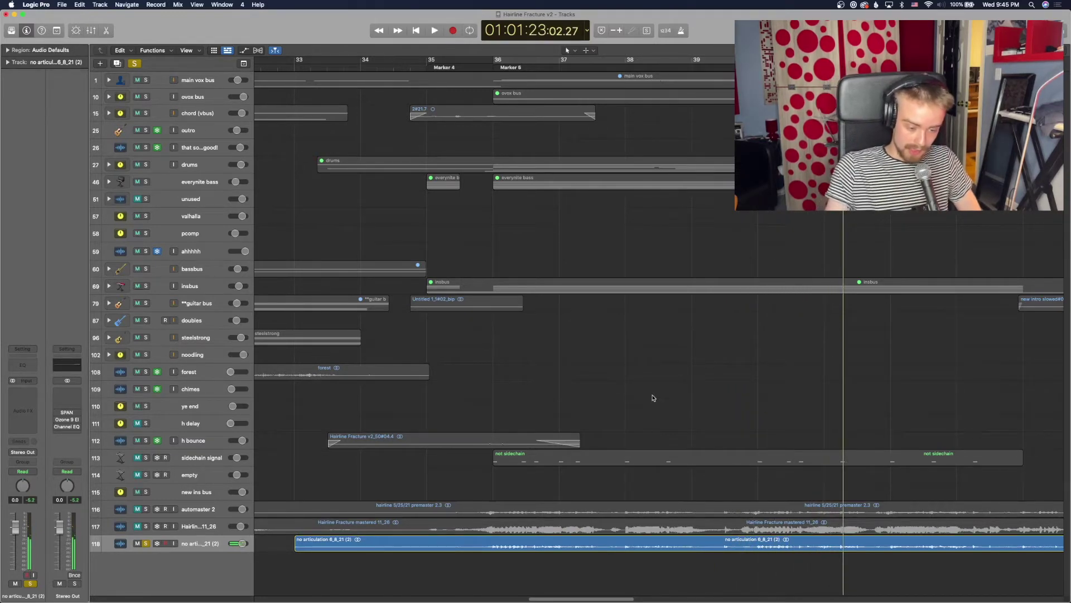
{"action": "left_click", "coordinate": [146, 544]}
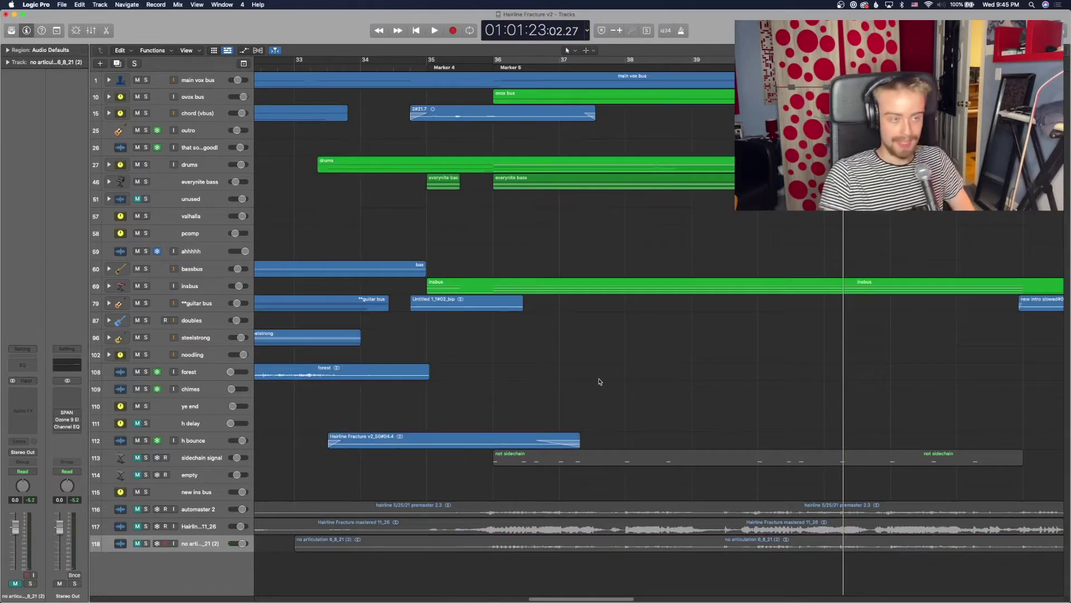
Return the playhead to bar 35 and solo the main vox bus track
{"action": "left_click", "coordinate": [428, 67]}
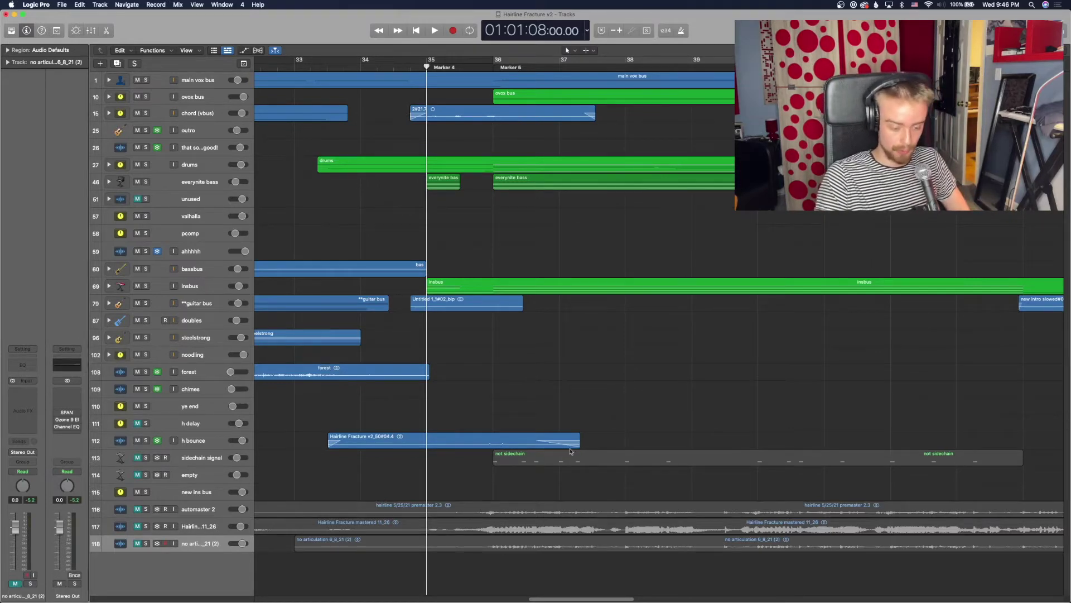
{"action": "scroll", "coordinate": [530, 230], "scroll_direction": "left", "scroll_amount": 1}
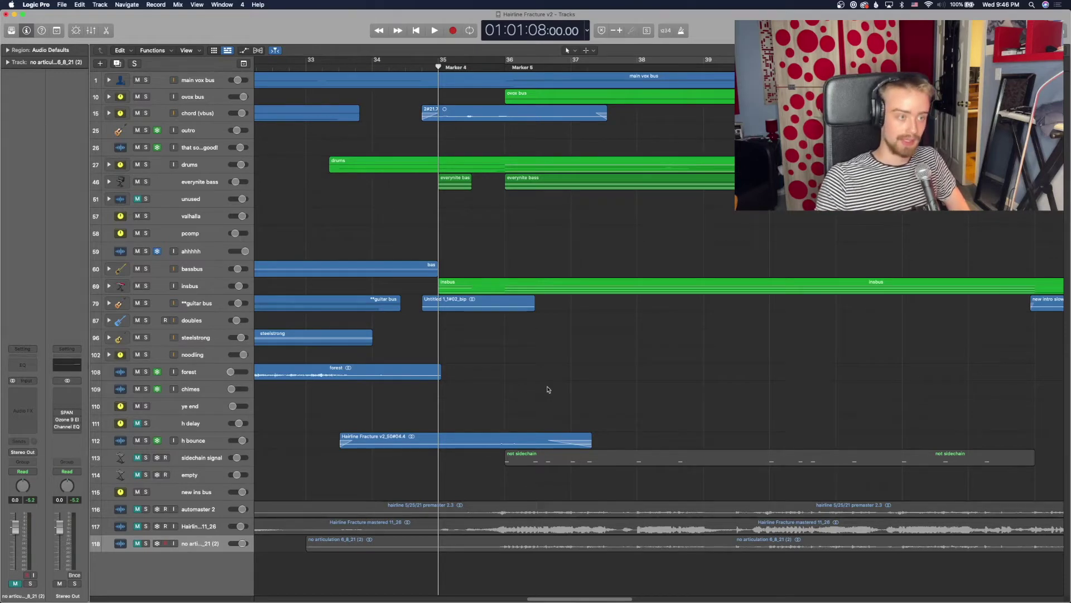
{"action": "left_click", "coordinate": [221, 85]}
{"action": "left_click", "coordinate": [146, 80]}
{"action": "scroll", "coordinate": [485, 177], "scroll_direction": "right", "scroll_amount": 3}
{"action": "scroll", "coordinate": [485, 176], "scroll_direction": "right", "scroll_amount": 1}
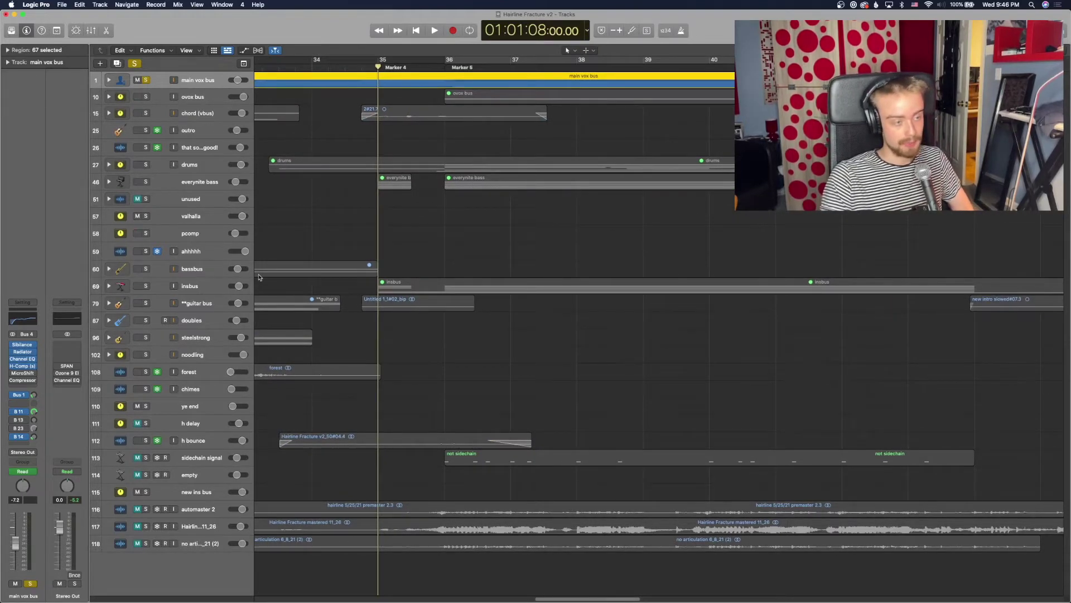
Add the everynite bass stack to the solo and expand it to reveal its subtracks
{"action": "left_click", "coordinate": [200, 184]}
{"action": "left_click", "coordinate": [146, 182]}
{"action": "left_click", "coordinate": [110, 183]}
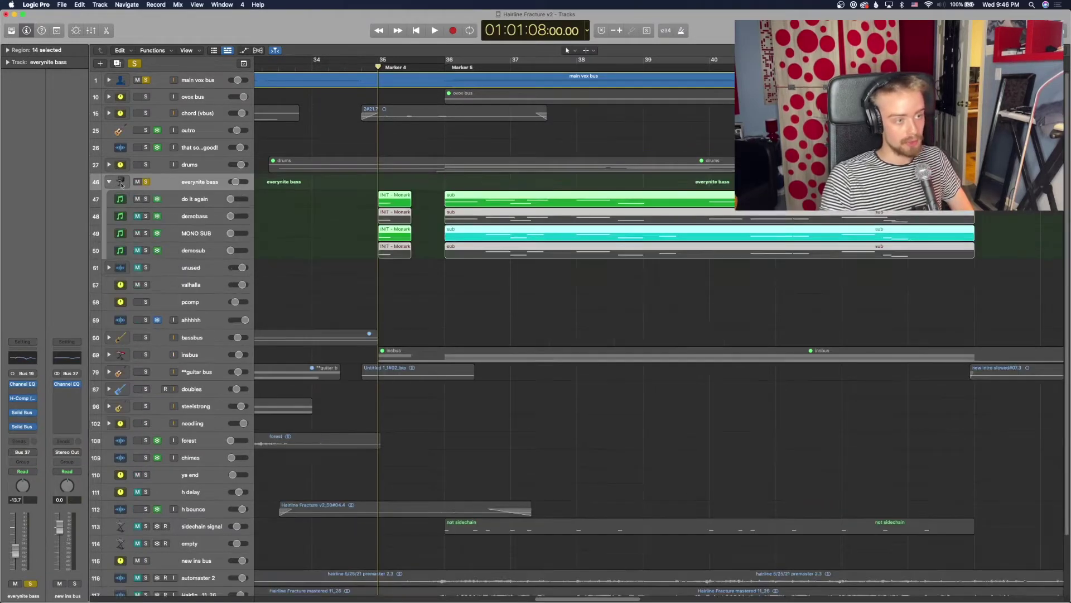
Display the do it again track's volume automation enlarged and listen to the section around Marker 5
{"action": "key", "text": "a"}
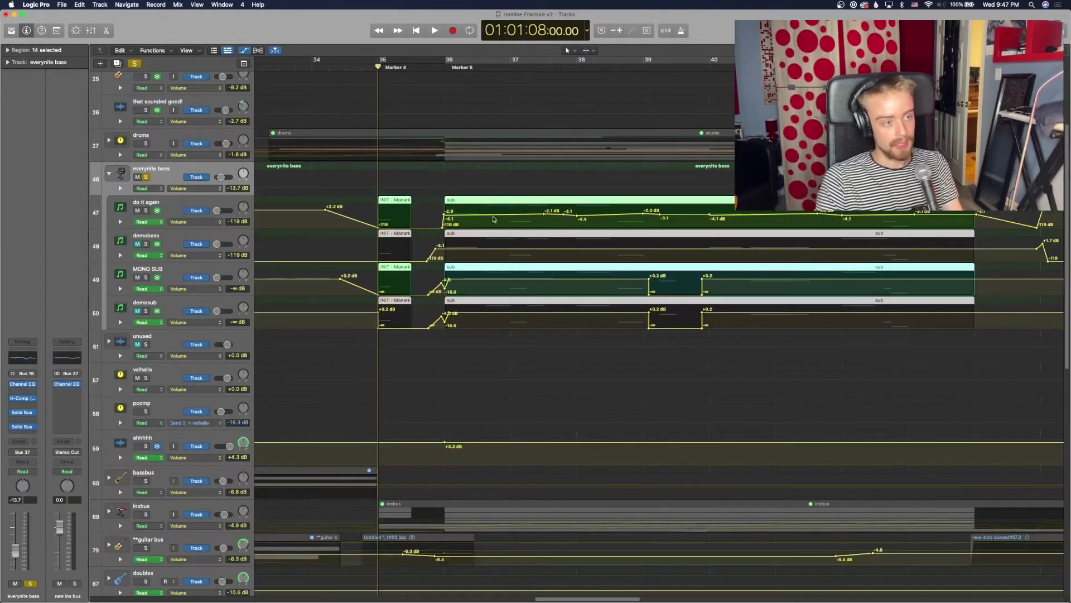
{"action": "scroll", "coordinate": [493, 219], "scroll_direction": "up", "scroll_amount": 3}
{"action": "left_click_drag", "start_coordinate": [981, 50], "coordinate": [1000, 50]}
{"action": "left_click", "coordinate": [434, 66]}
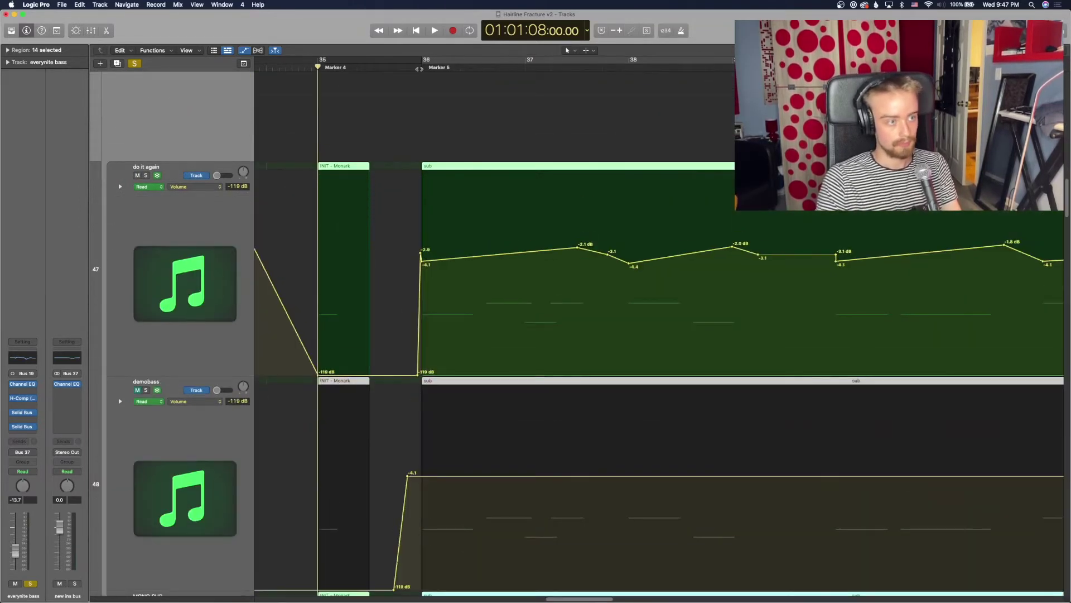
{"action": "key", "text": "space"}
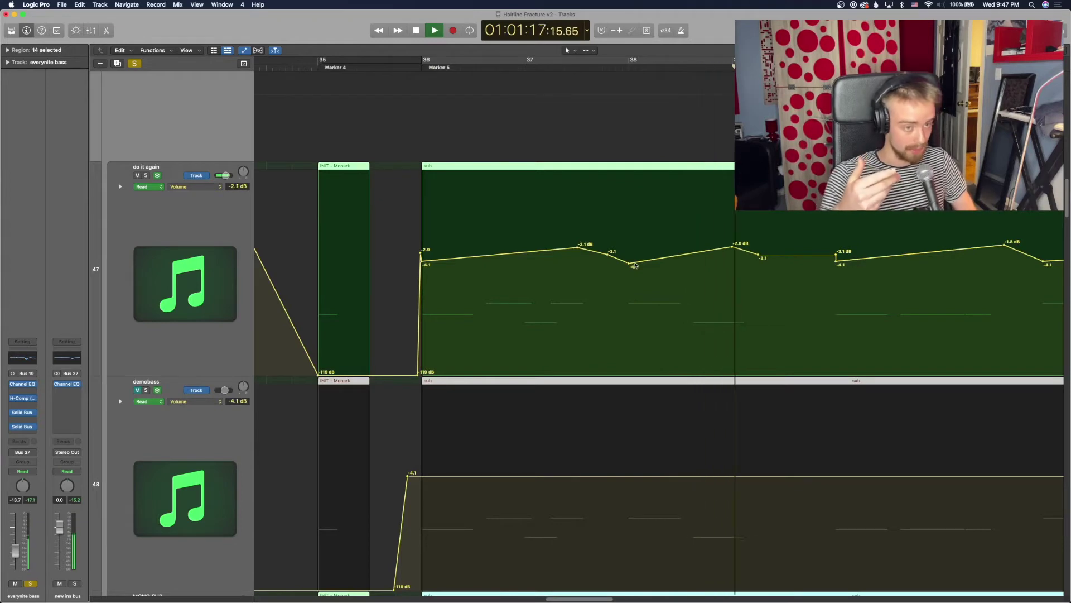
{"action": "key", "text": "space"}
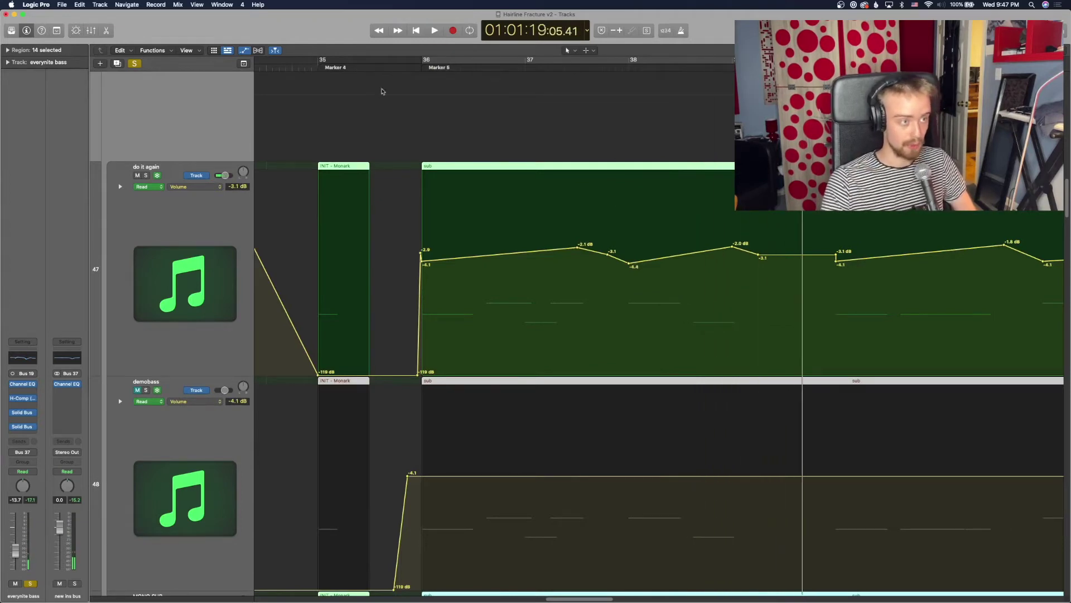
Return to the compact arrangement overview without automation, with the playhead inside bar 35, and turn off all solos
{"action": "left_click", "coordinate": [244, 50]}
{"action": "left_click", "coordinate": [343, 66]}
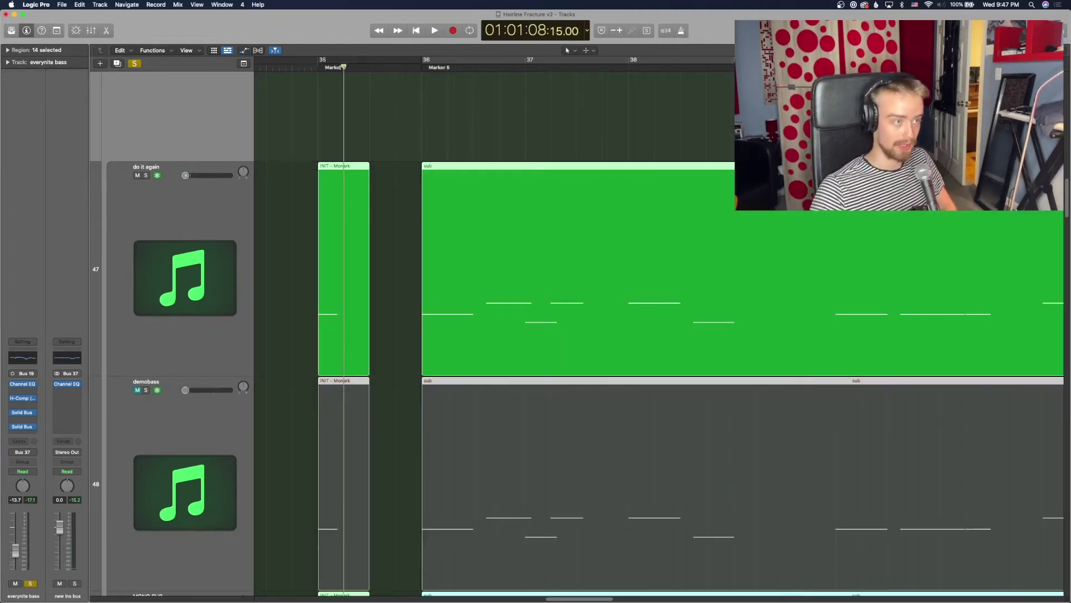
{"action": "key", "text": "super+Up"}
{"action": "key", "text": "super+Up"}
{"action": "key", "text": "super+Up"}
{"action": "key", "text": "super+Up"}
{"action": "key", "text": "super+Up"}
{"action": "key", "text": "super+Up"}
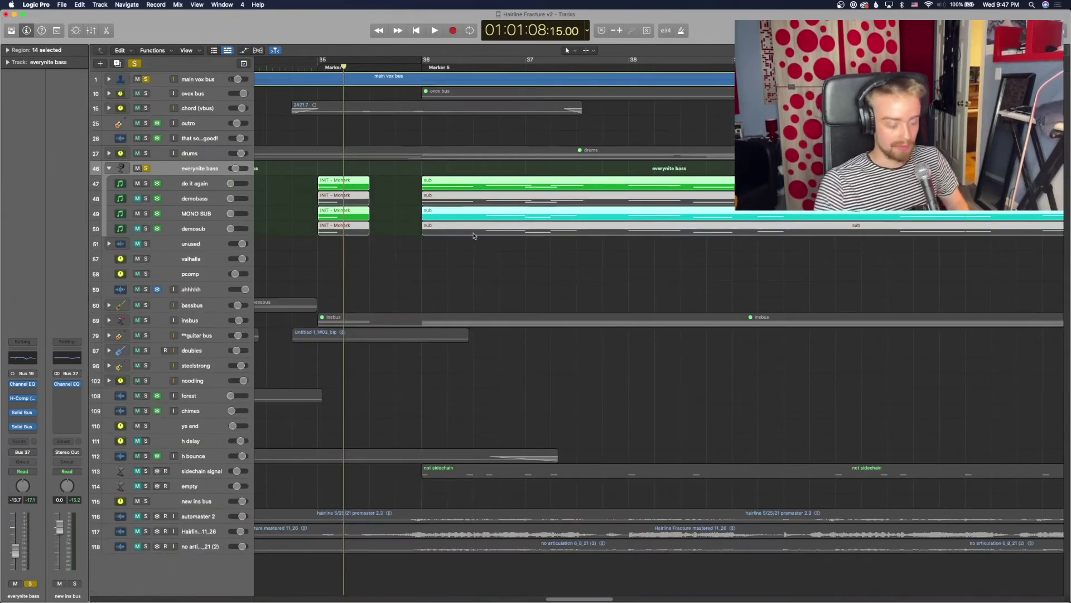
{"action": "left_click", "coordinate": [492, 259]}
{"action": "left_click", "coordinate": [134, 63]}
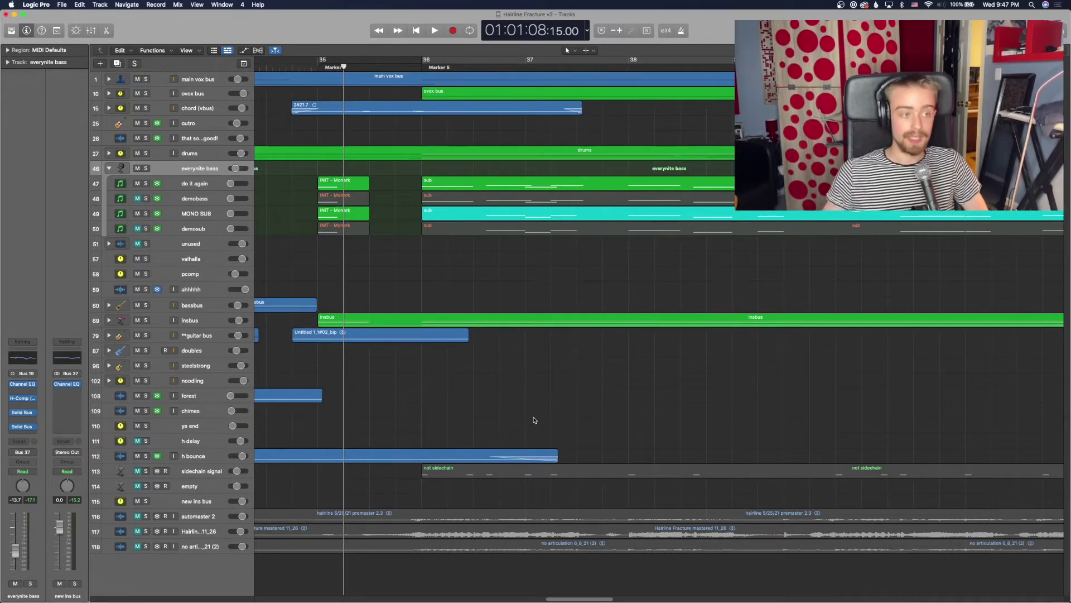
Expand the insbus stack and solo its ++ track
{"action": "left_click", "coordinate": [115, 321]}
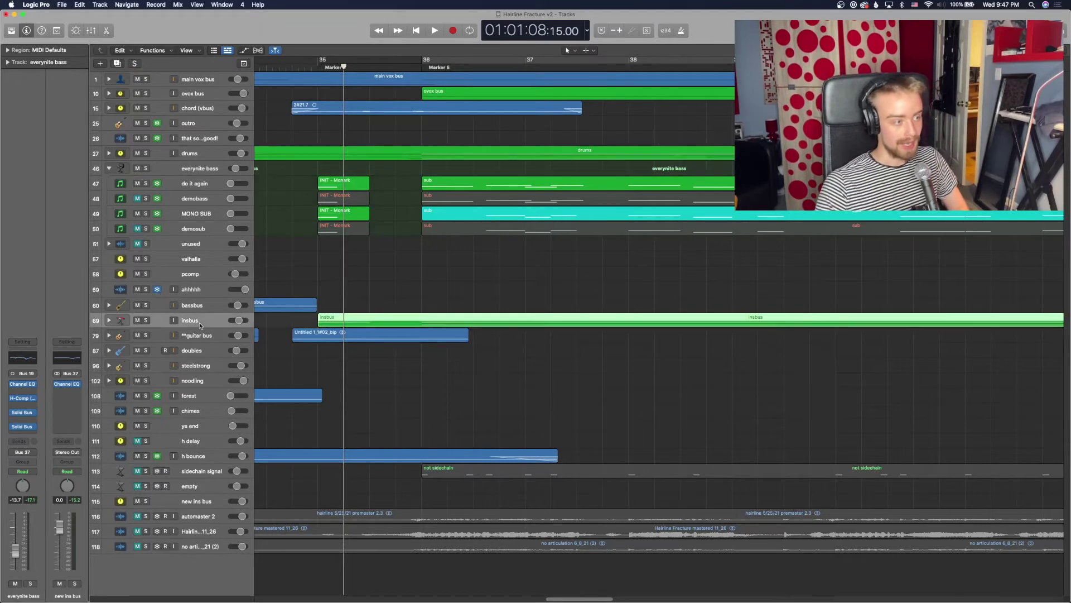
{"action": "left_click", "coordinate": [109, 321]}
{"action": "key", "text": "super+Up"}
{"action": "left_click", "coordinate": [174, 277]}
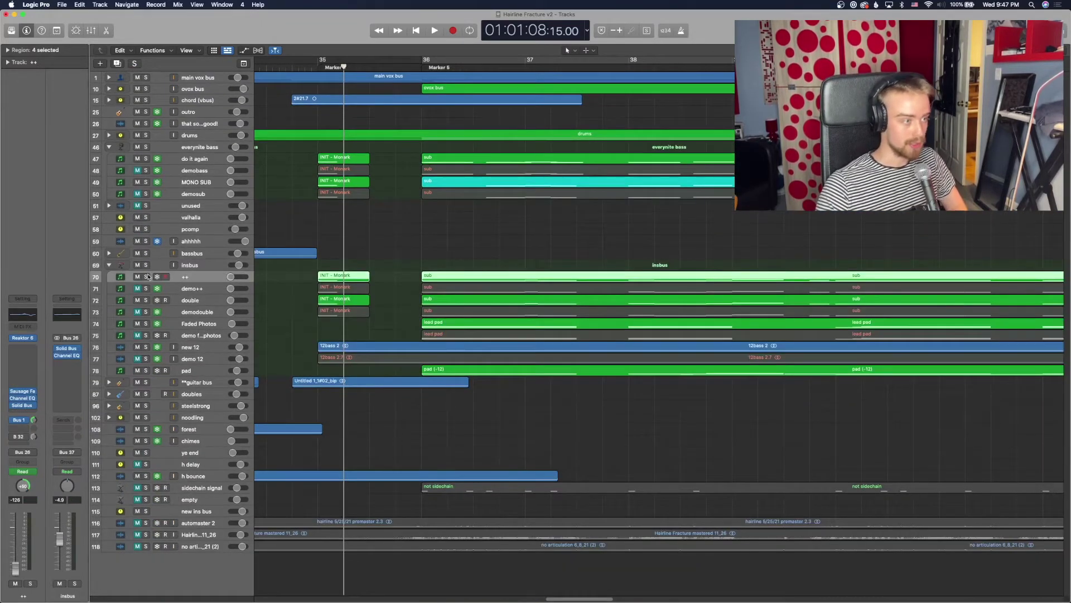
{"action": "left_click", "coordinate": [147, 277]}
Display the ++ track's volume automation enlarged and place the playhead at bar 36
{"action": "key", "text": "z"}
{"action": "key", "text": "a"}
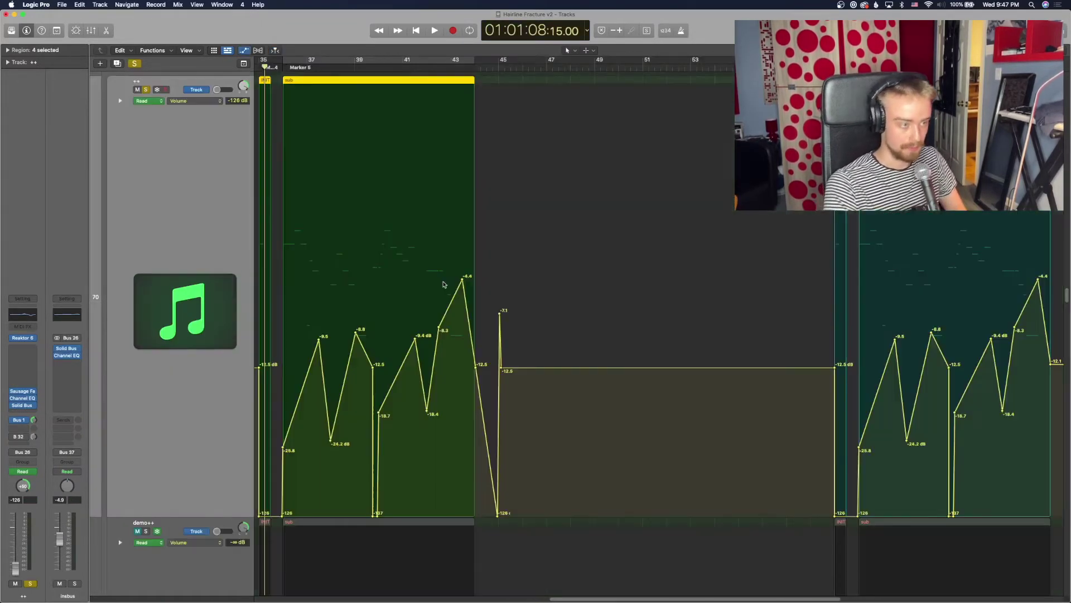
{"action": "key", "text": "super+Right"}
{"action": "scroll", "coordinate": [452, 81], "scroll_direction": "left", "scroll_amount": 3}
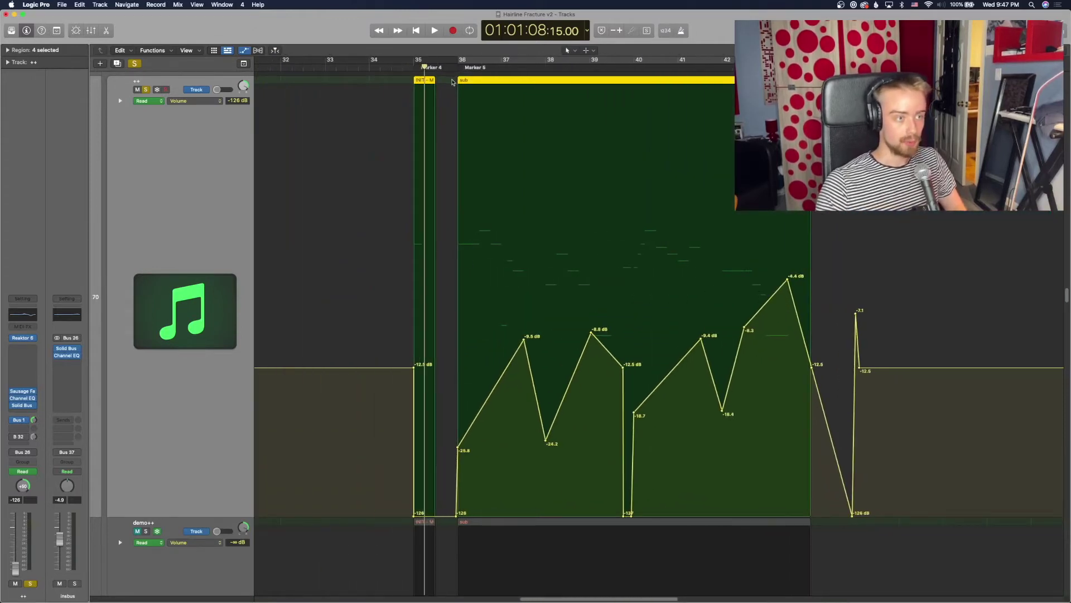
{"action": "left_click", "coordinate": [453, 81]}
{"action": "key", "text": "super+Right"}
{"action": "key", "text": "super+Right"}
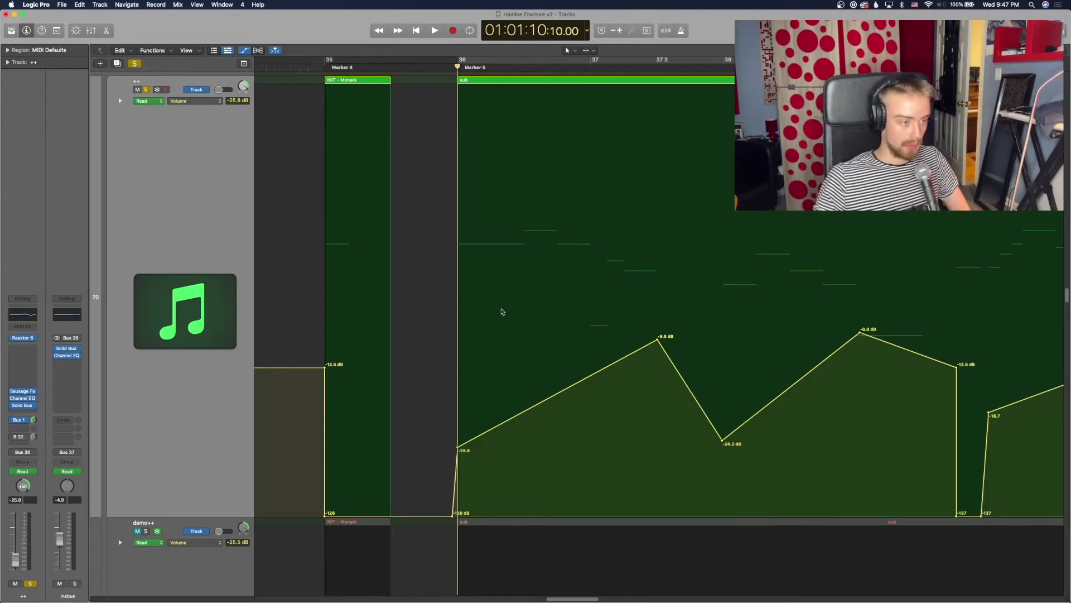
Listen to the soloed ++ track from bar 36, following its volume automation through bar 38
{"action": "scroll", "coordinate": [521, 299], "scroll_direction": "right", "scroll_amount": 1}
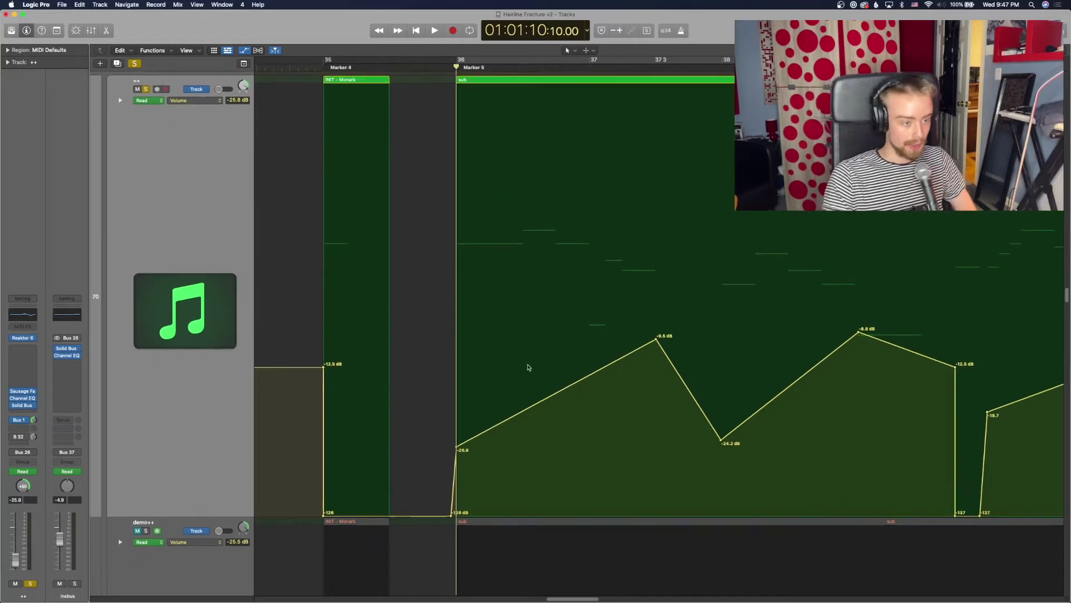
{"action": "key", "text": "space"}
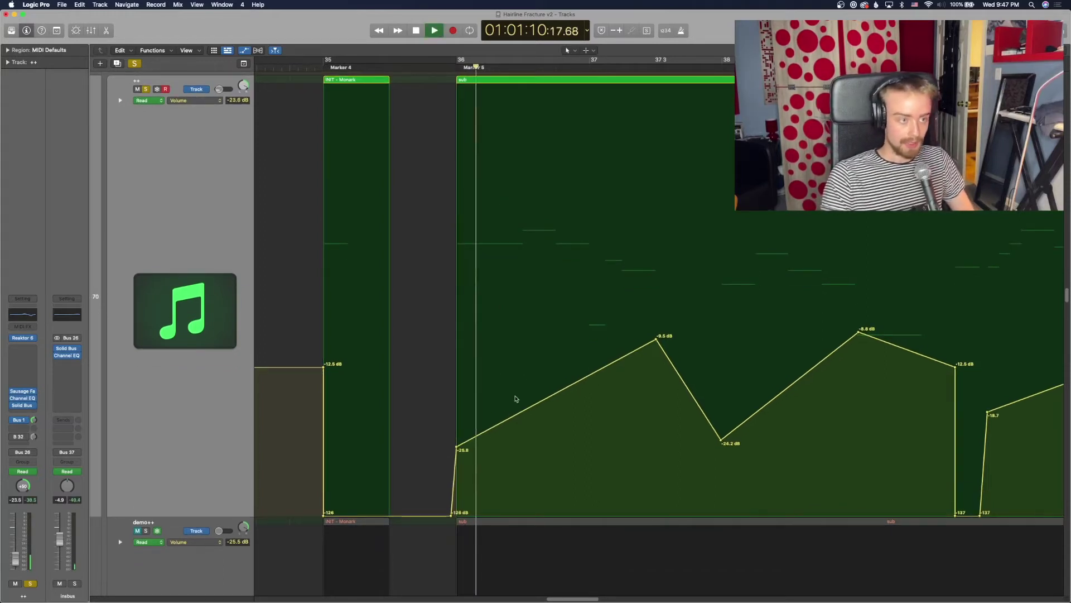
{"action": "scroll", "coordinate": [505, 391], "scroll_direction": "right", "scroll_amount": 3}
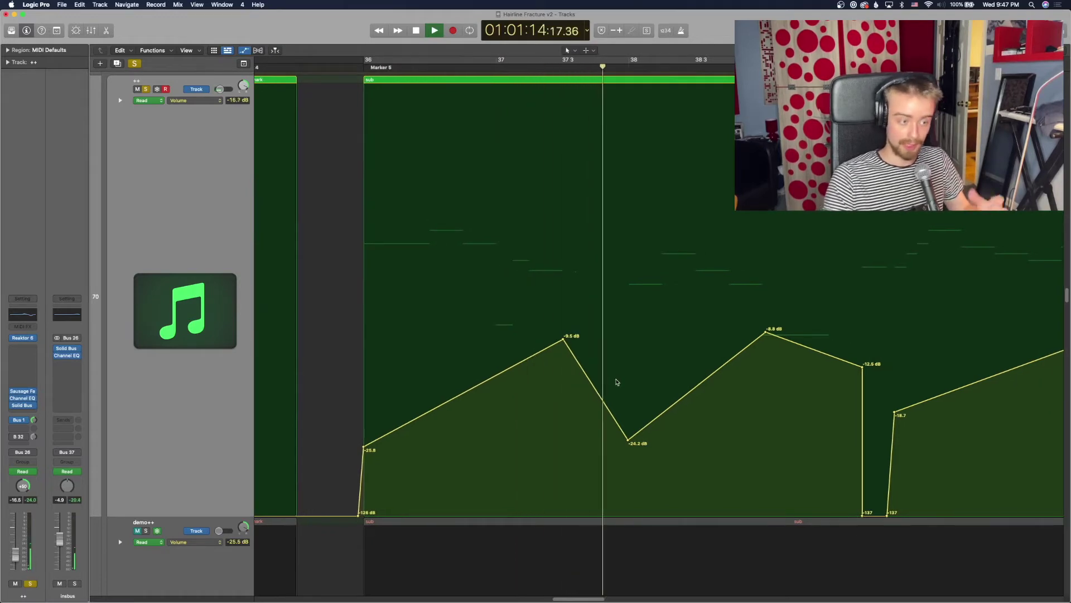
{"action": "scroll", "coordinate": [647, 418], "scroll_direction": "right", "scroll_amount": 2}
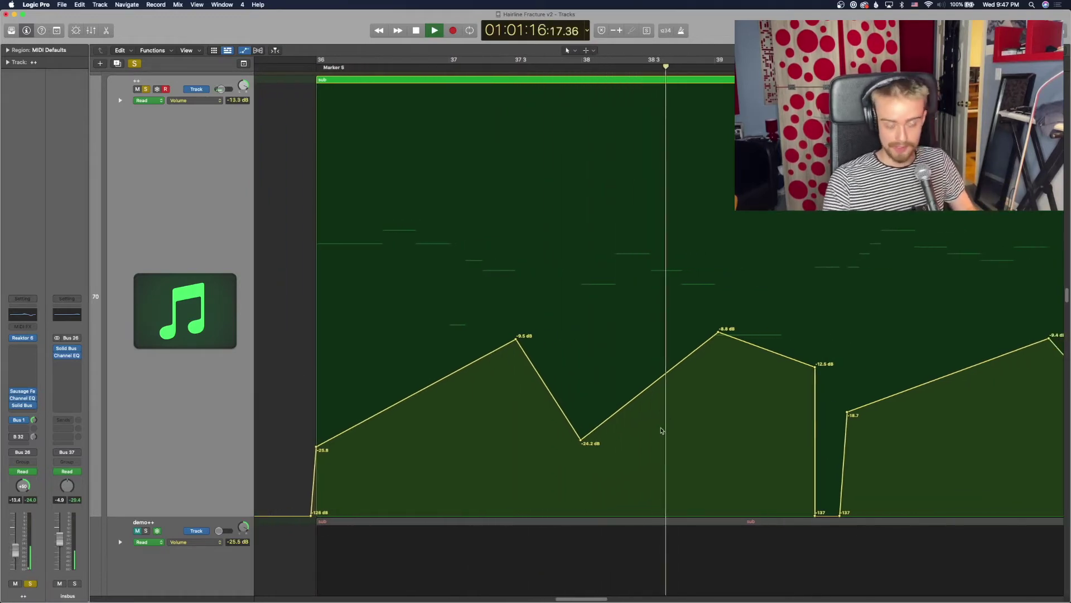
{"action": "key", "text": "space"}
Return to the full track overview with no solo active and place the playhead just before bar 36
{"action": "key", "text": "z"}
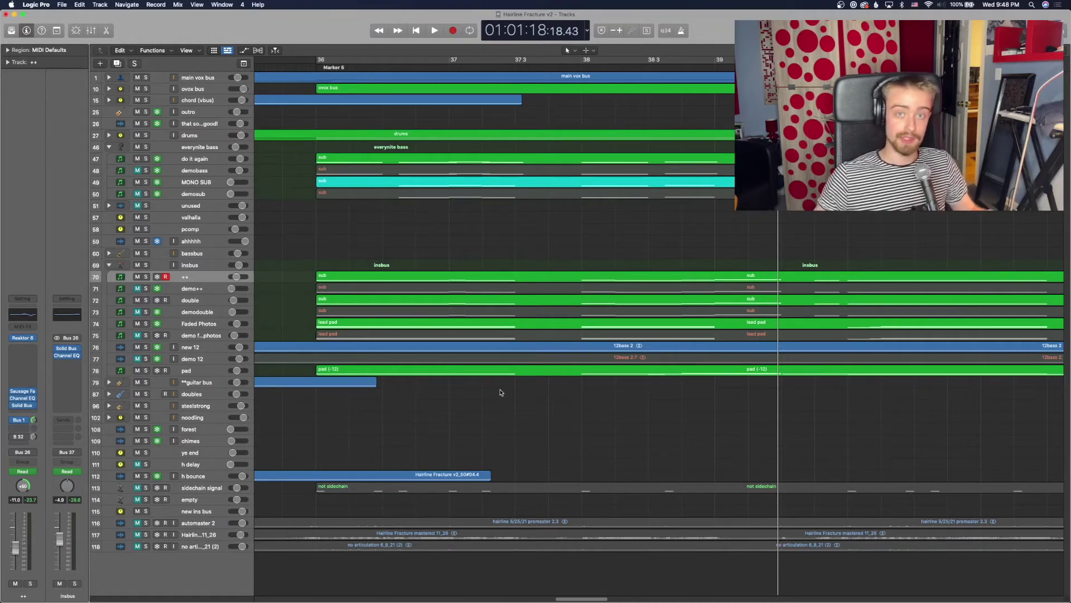
{"action": "scroll", "coordinate": [473, 406], "scroll_direction": "left", "scroll_amount": 3}
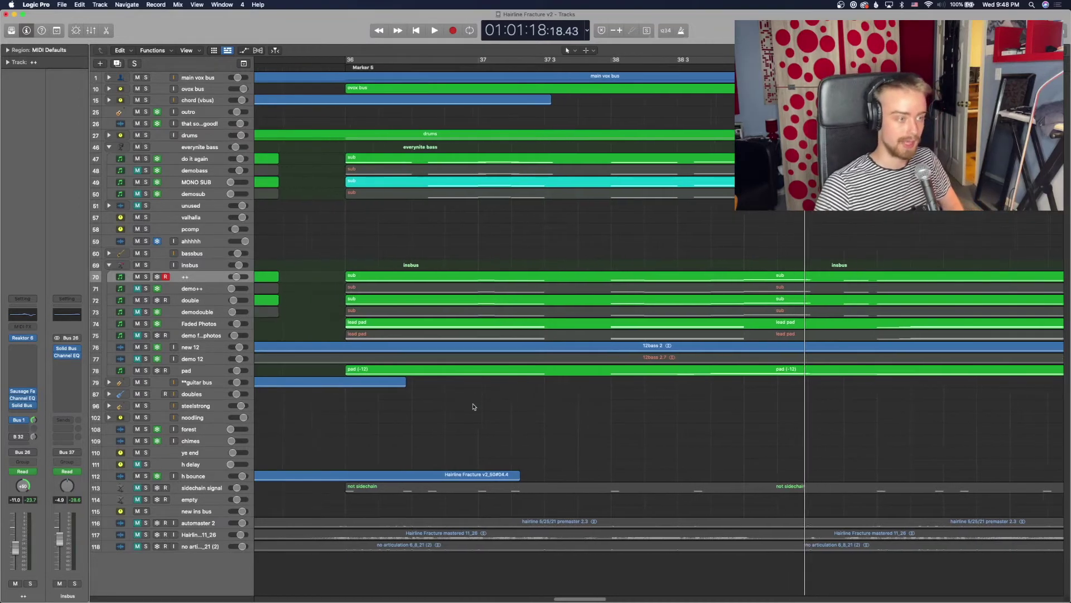
{"action": "left_click", "coordinate": [335, 68]}
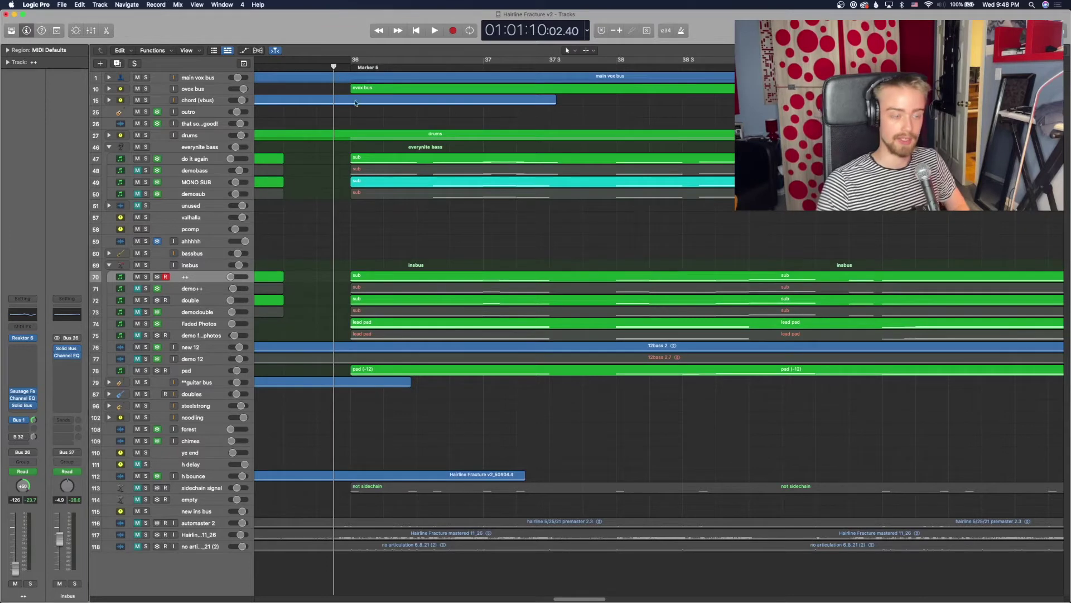
{"action": "scroll", "coordinate": [406, 254], "scroll_direction": "left", "scroll_amount": 1}
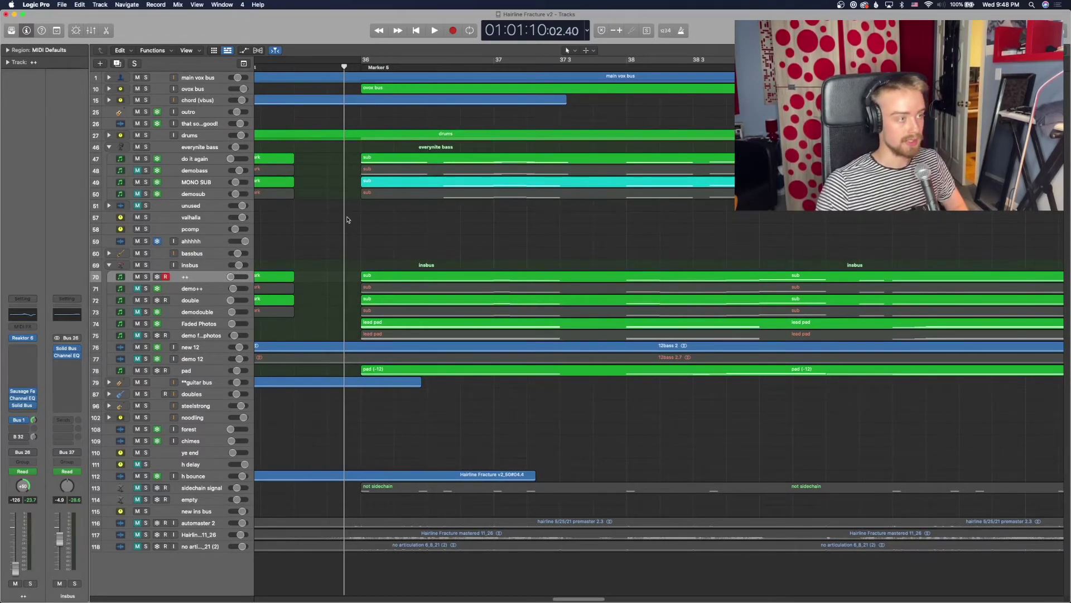
Expand the drums stack and solo its *bongbongbong track
{"action": "left_click", "coordinate": [176, 139]}
{"action": "left_click", "coordinate": [108, 136]}
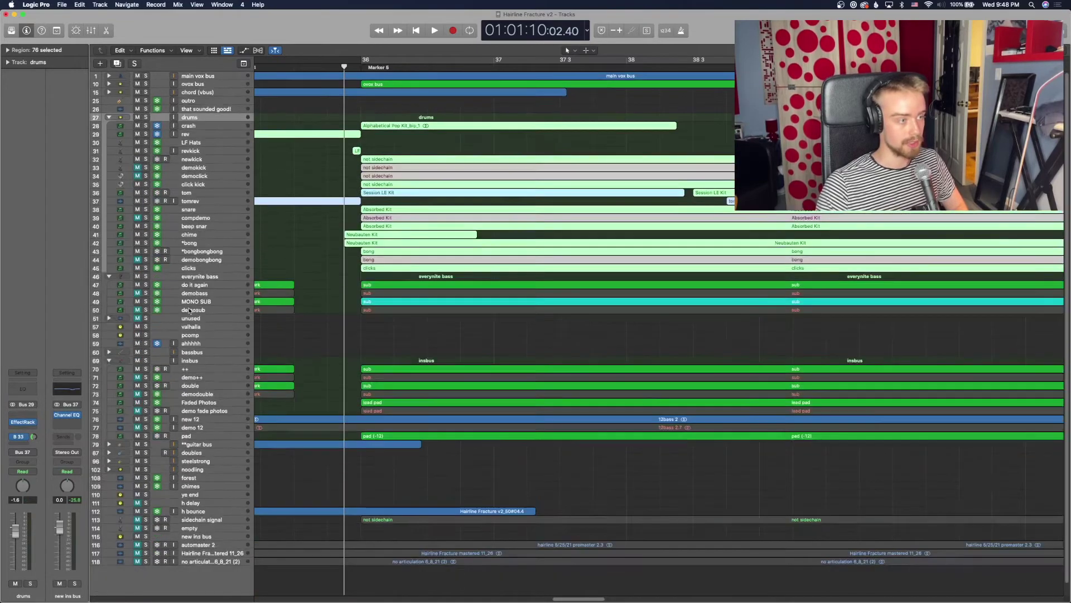
{"action": "left_click", "coordinate": [149, 242]}
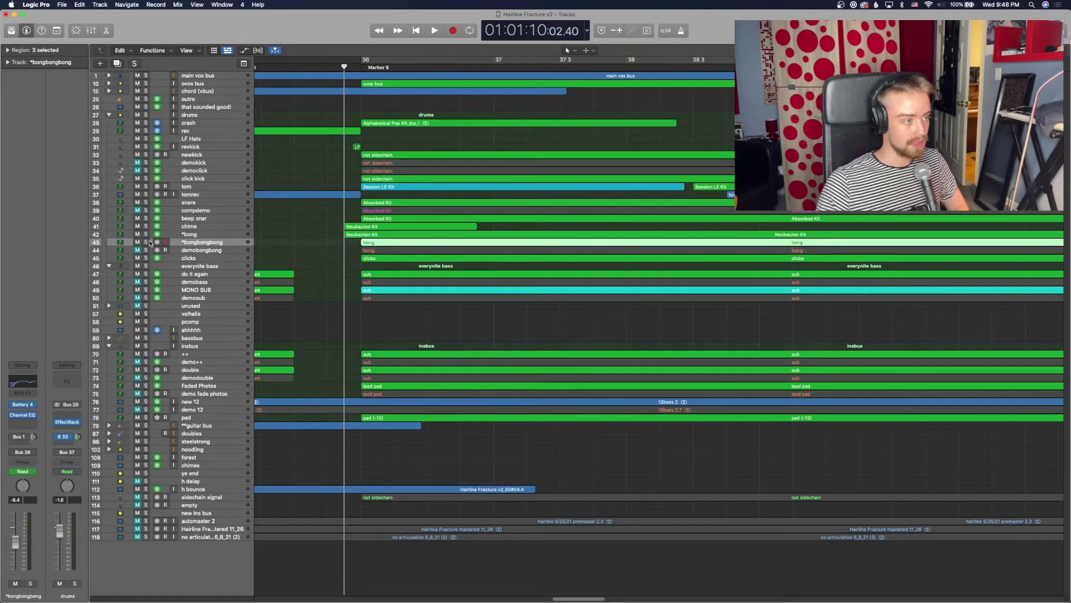
{"action": "left_click", "coordinate": [146, 242]}
Display the *bongbongbong track's Battery 4 Tune automation enlarged around bar 36
{"action": "key", "text": "z"}
{"action": "key", "text": "a"}
{"action": "scroll", "coordinate": [366, 246], "scroll_direction": "up", "scroll_amount": 5}
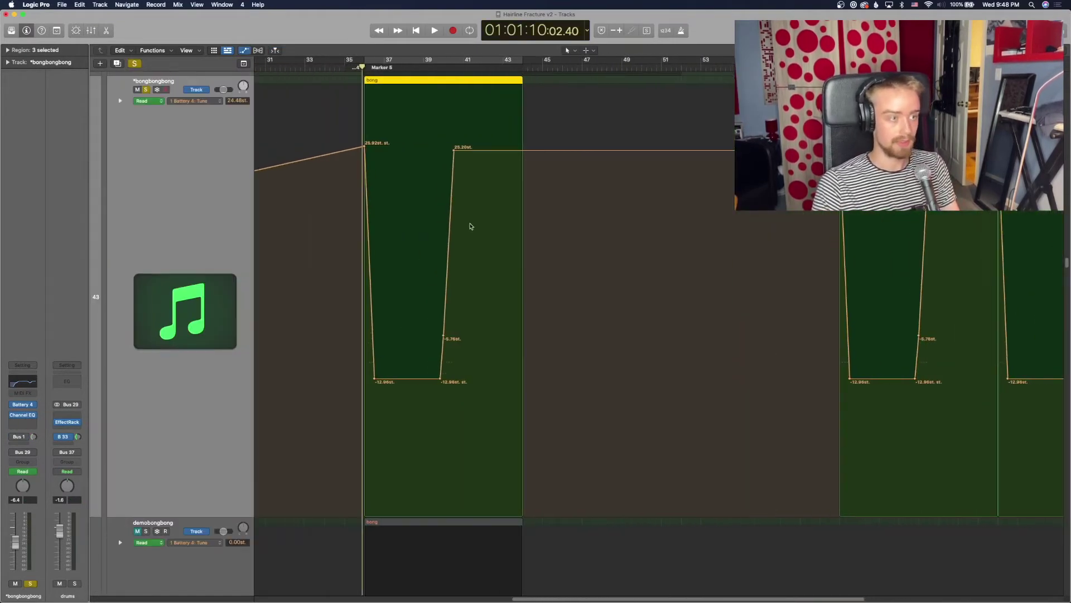
{"action": "scroll", "coordinate": [451, 114], "scroll_direction": "up", "scroll_amount": 4}
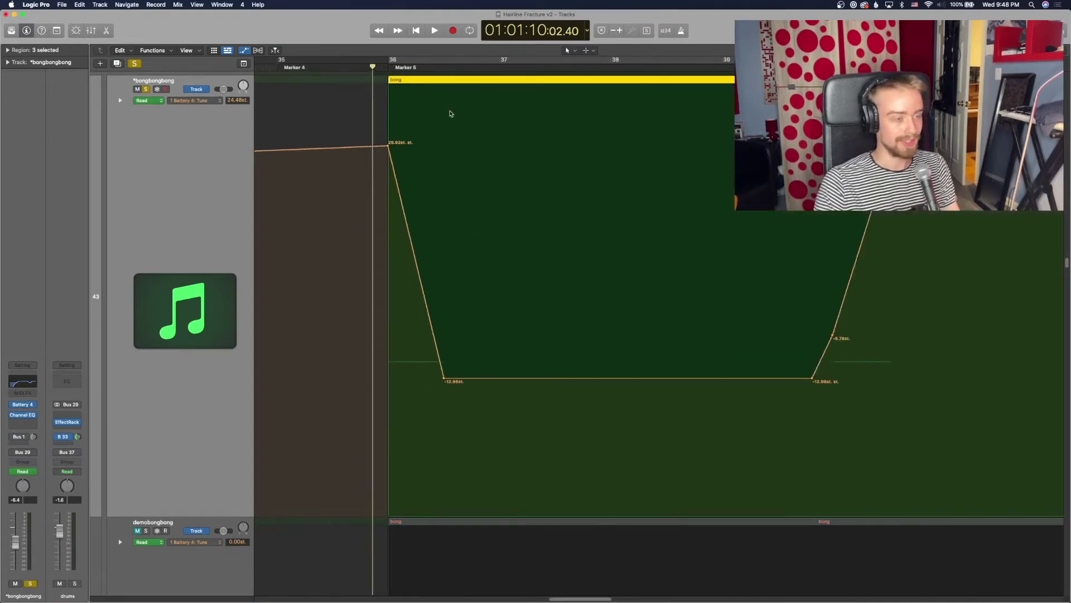
{"action": "scroll", "coordinate": [487, 134], "scroll_direction": "up", "scroll_amount": 2}
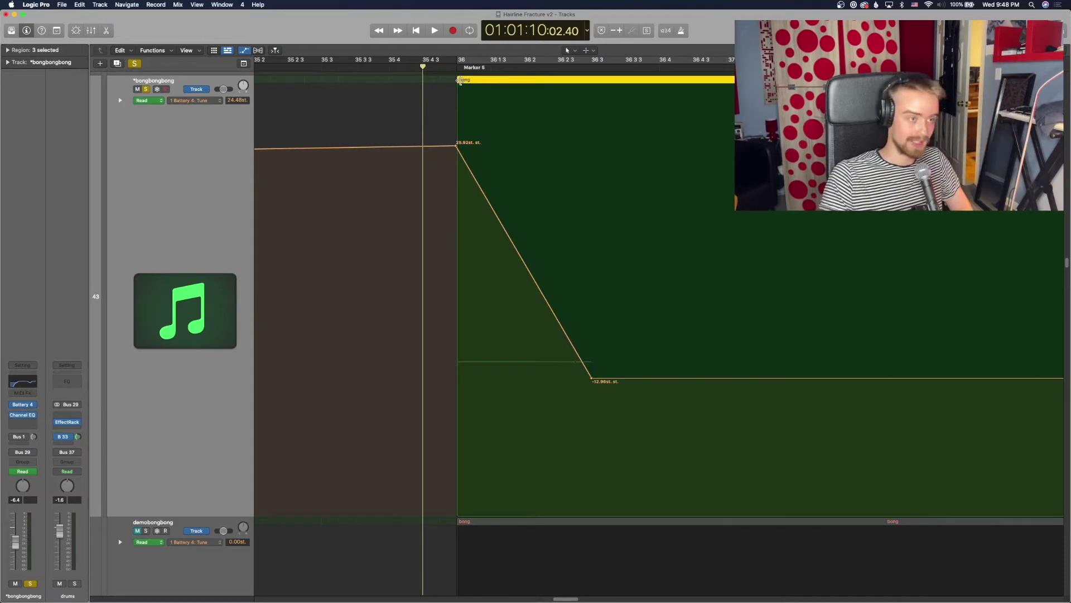
Listen to the soloed *bongbongbong track from bar 36, following its Battery 4 Tune automation past bar 36 beat 3
{"action": "left_click", "coordinate": [457, 67]}
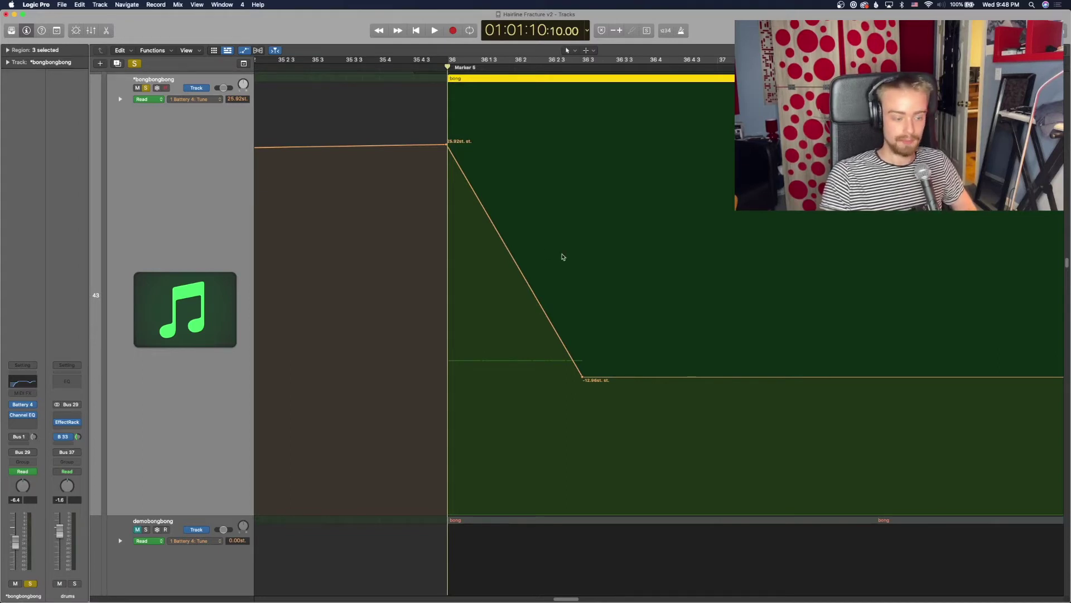
{"action": "scroll", "coordinate": [562, 256], "scroll_direction": "right", "scroll_amount": 2}
{"action": "key", "text": "space"}
{"action": "scroll", "coordinate": [607, 266], "scroll_direction": "right", "scroll_amount": 10}
{"action": "scroll", "coordinate": [608, 266], "scroll_direction": "left", "scroll_amount": 4}
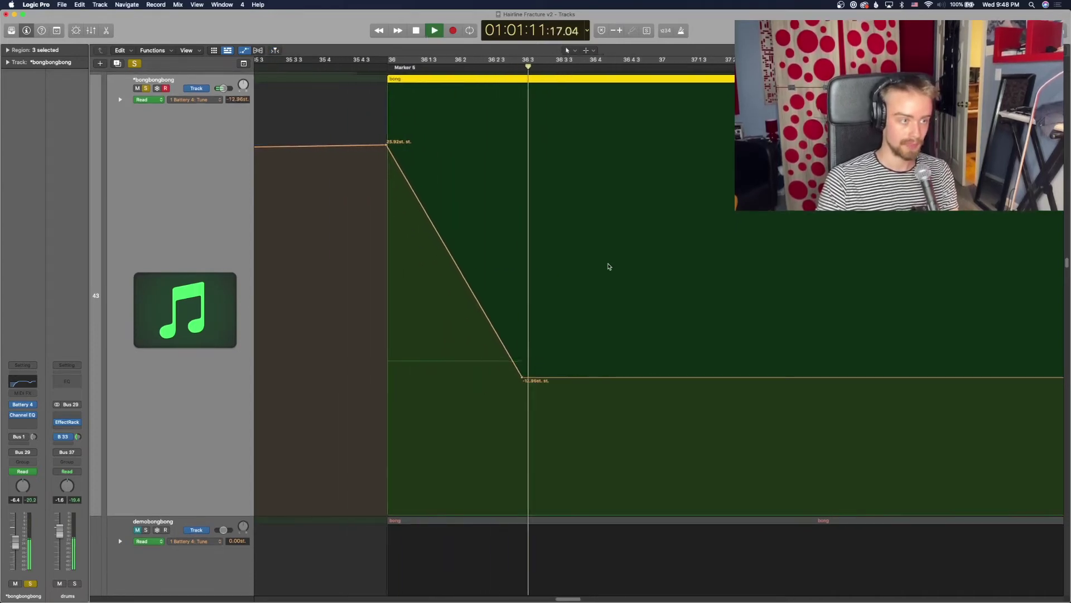
{"action": "scroll", "coordinate": [609, 267], "scroll_direction": "left", "scroll_amount": 7}
{"action": "key", "text": "space"}
Clear the solo and play the full mix from before bar 36 through the *bongbongbong track's Tune drop
{"action": "left_click", "coordinate": [344, 65]}
{"action": "key", "text": "space"}
{"action": "scroll", "coordinate": [425, 137], "scroll_direction": "down", "scroll_amount": 3}
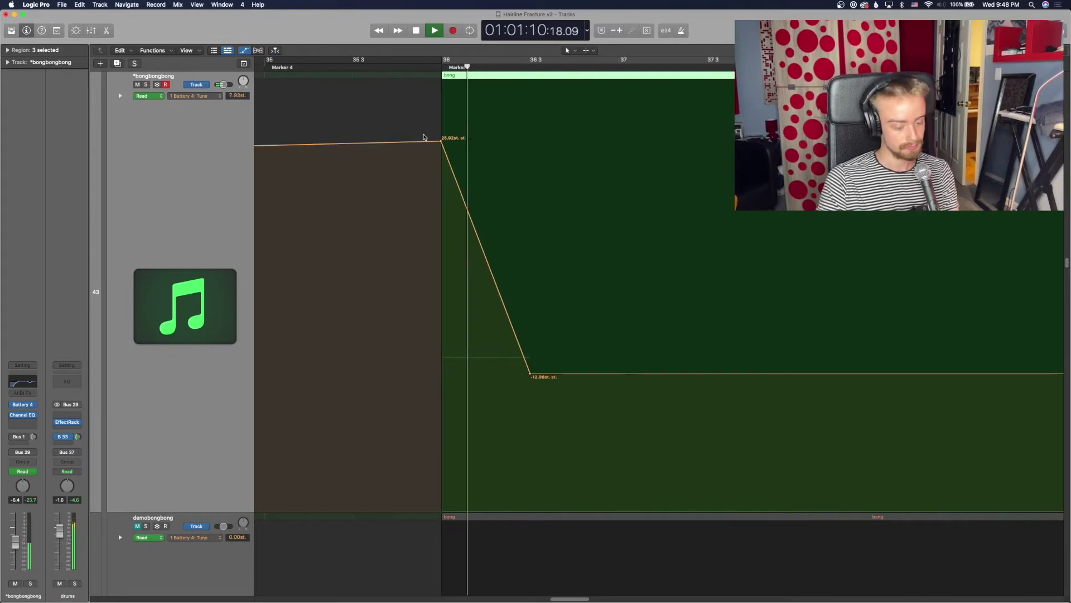
{"action": "key", "text": "space"}
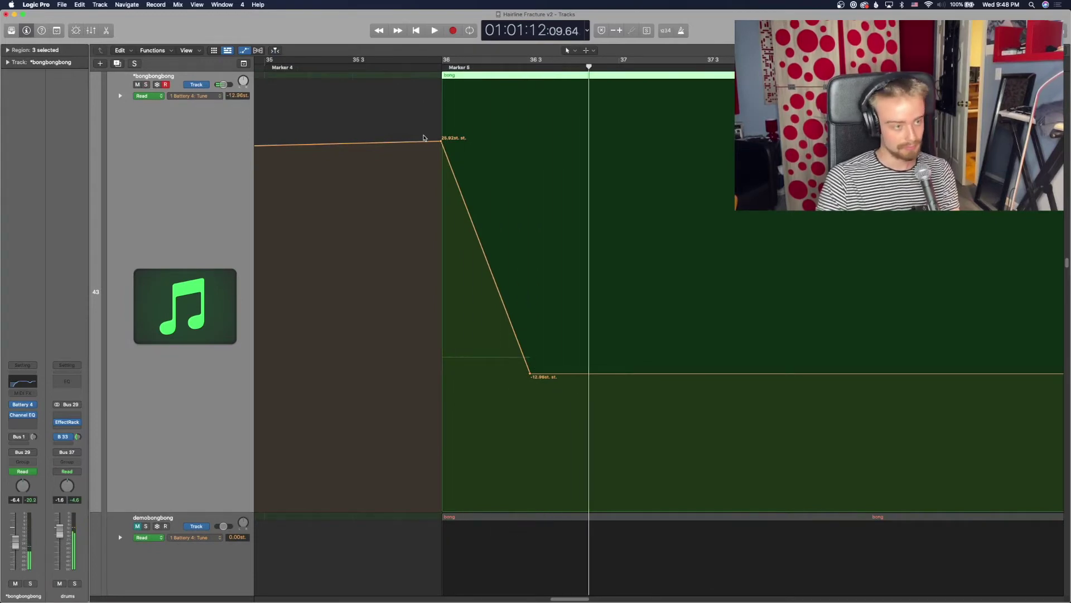
Return to the full track overview without automation and select the tom track in the drums stack
{"action": "key", "text": "z"}
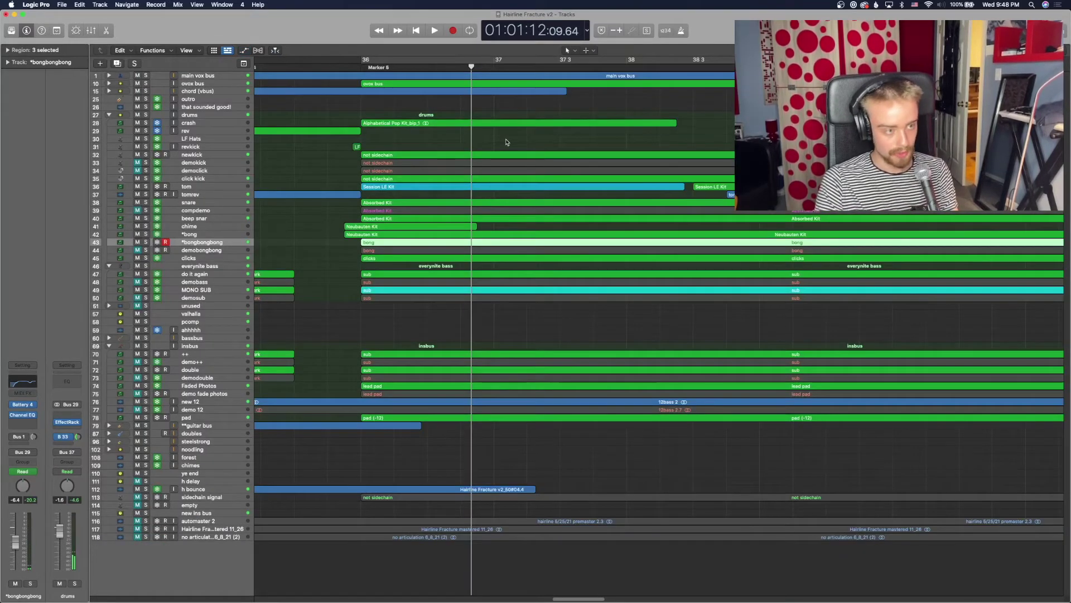
{"action": "scroll", "coordinate": [507, 142], "scroll_direction": "left", "scroll_amount": 1}
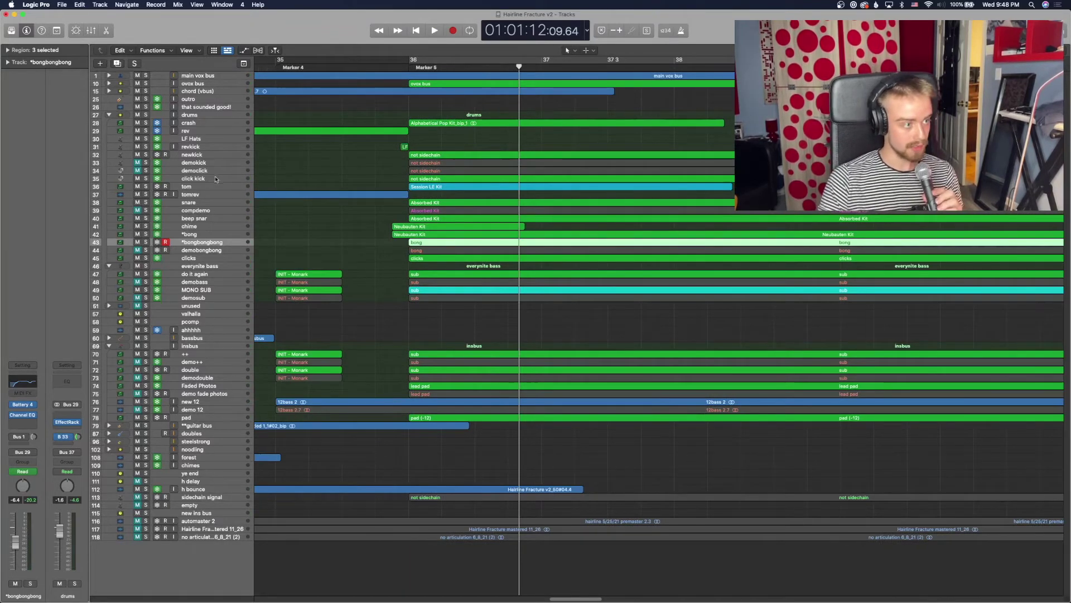
{"action": "left_click", "coordinate": [204, 194]}
{"action": "left_click", "coordinate": [197, 189]}
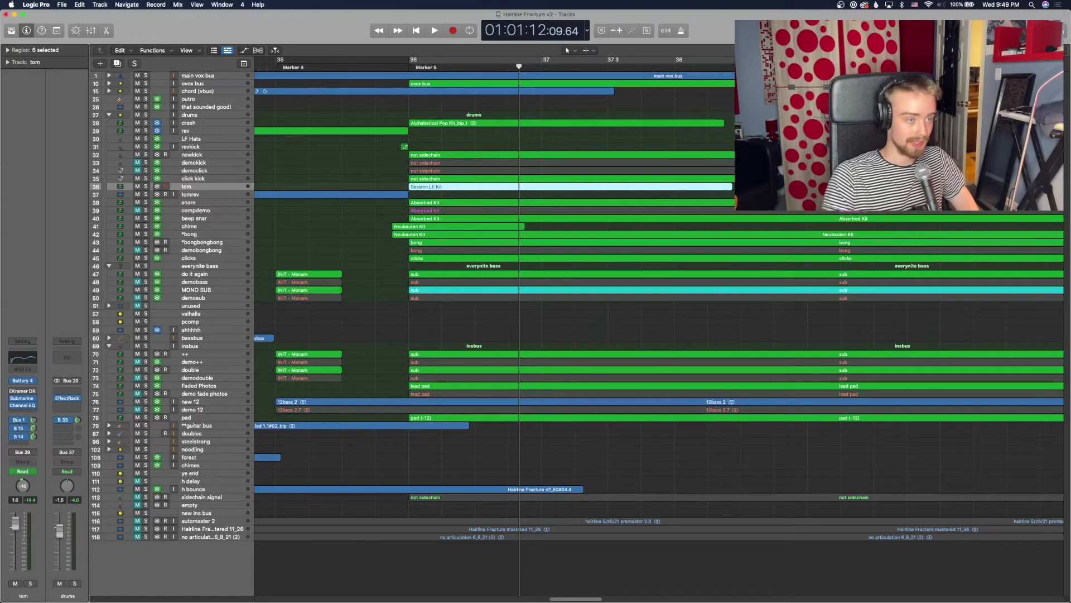
Enlarge the tom track around bar 36 and solo it with the playhead at bar 36
{"action": "key", "text": "super+Down"}
{"action": "key", "text": "super+Down"}
{"action": "key", "text": "super+Down"}
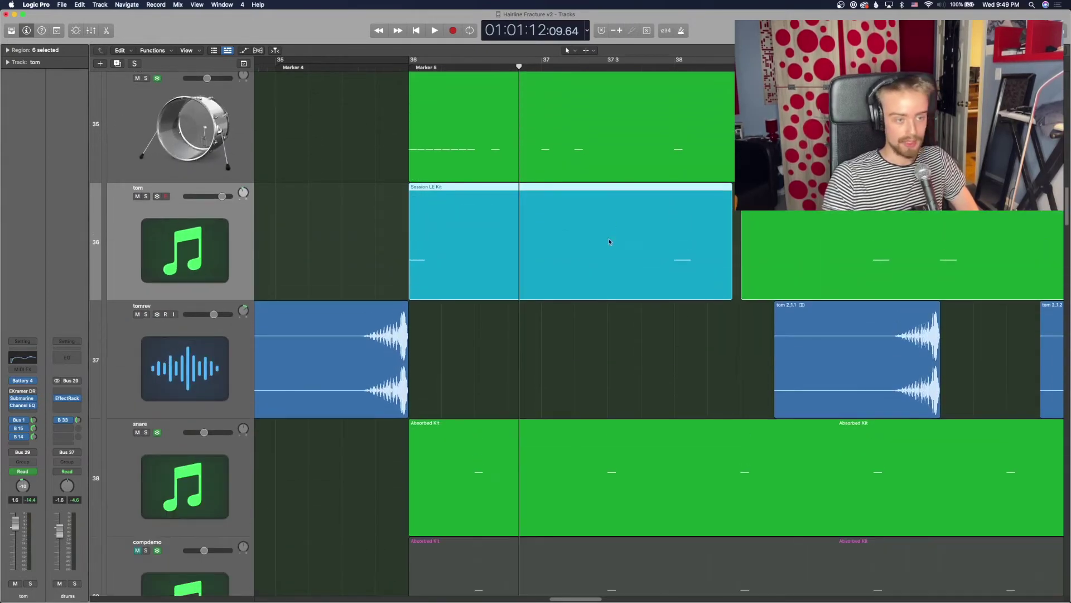
{"action": "left_click", "coordinate": [596, 320]}
{"action": "key", "text": "super+Right"}
{"action": "scroll", "coordinate": [596, 320], "scroll_direction": "left", "scroll_amount": 5}
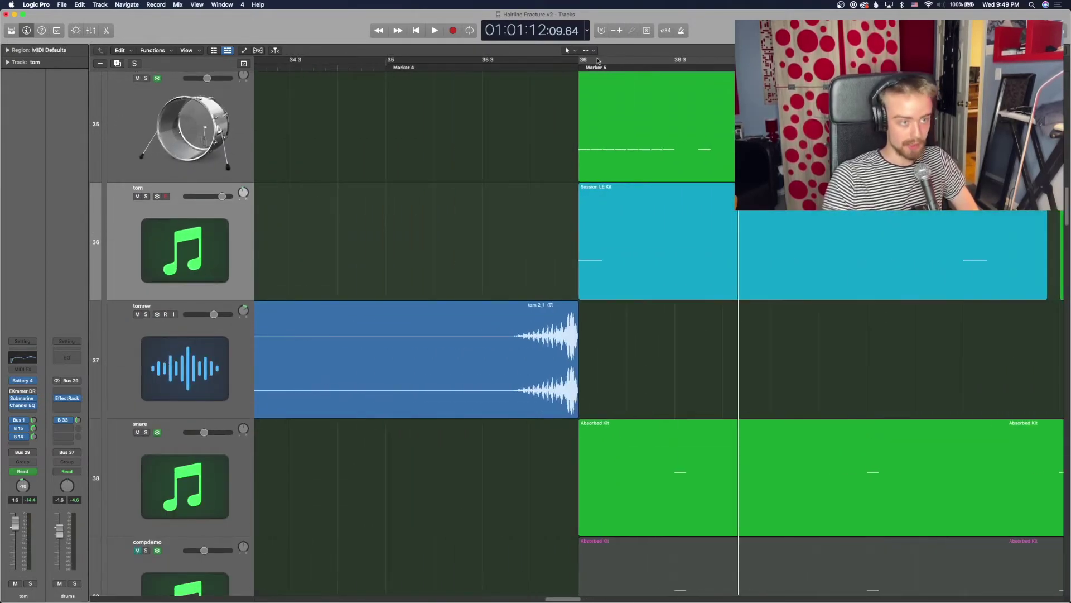
{"action": "key", "text": "comma"}
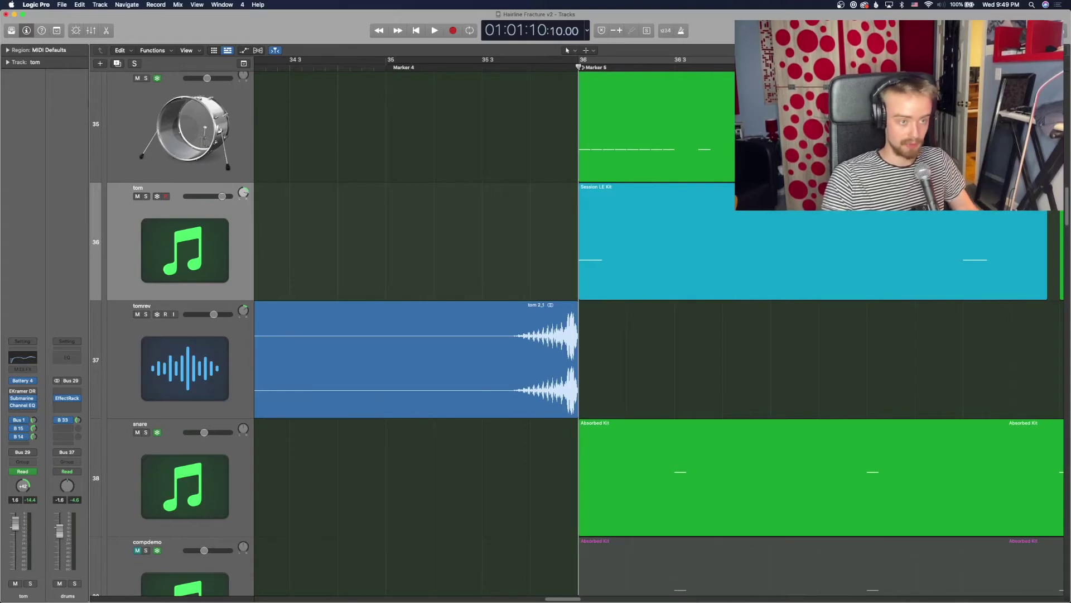
{"action": "key", "text": "s"}
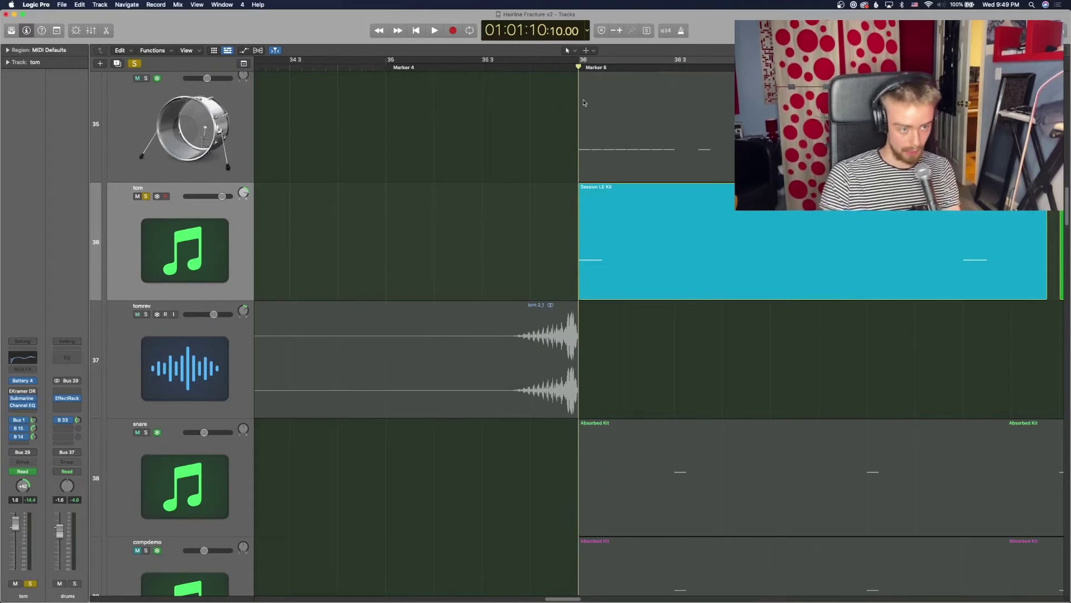
Play the soloed tom track from bar 36, stop within the bar and show the track automation
{"action": "key", "text": "space"}
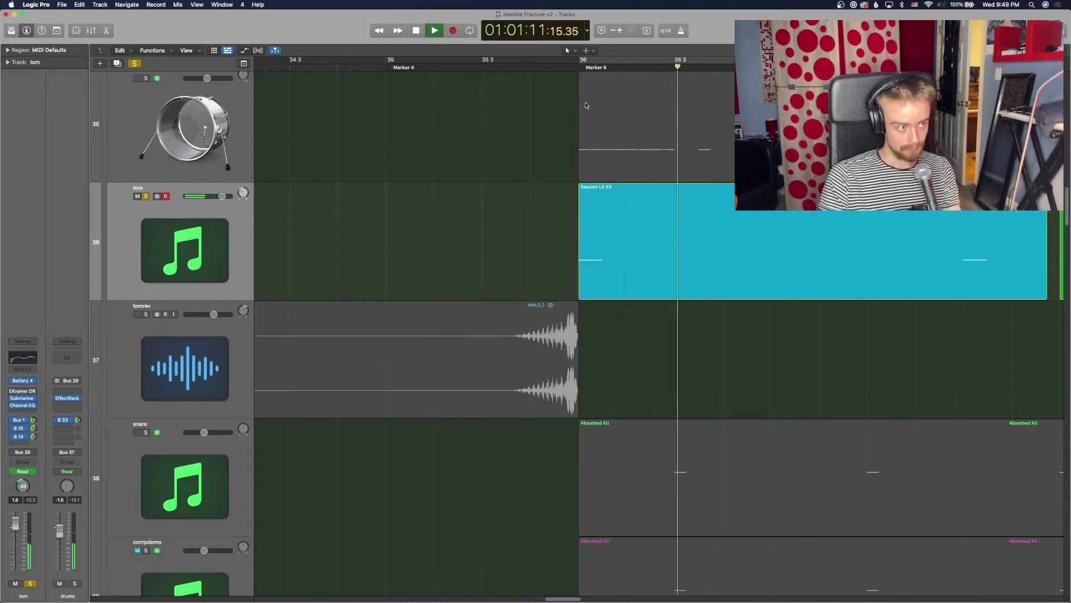
{"action": "key", "text": "space"}
{"action": "key", "text": "a"}
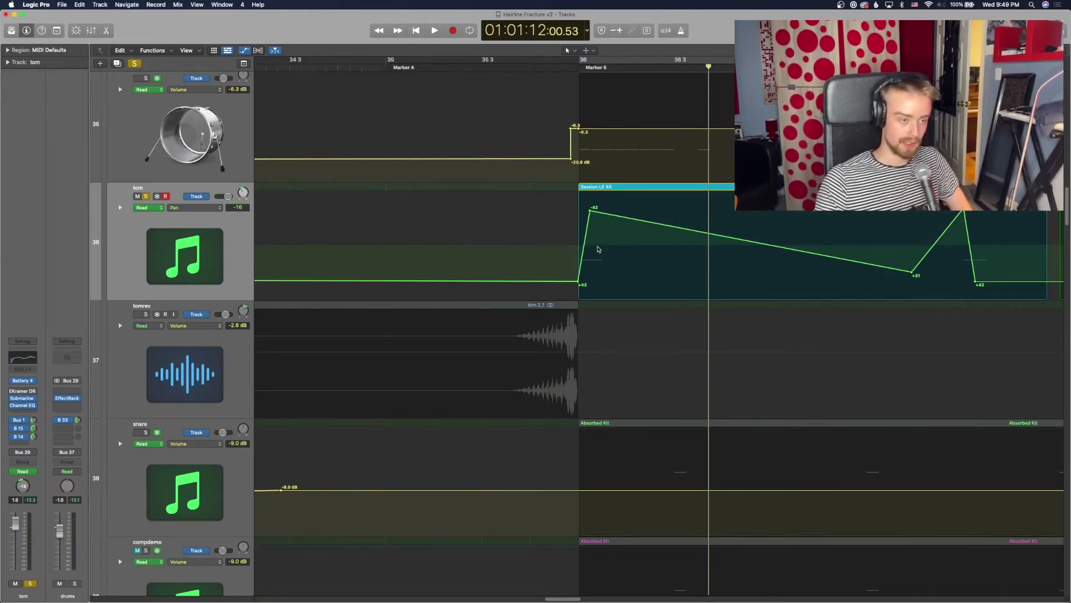
Solo the tomrev track together with tom and listen from bar 35 past bar 36 beat 3
{"action": "left_click", "coordinate": [389, 65]}
{"action": "left_click", "coordinate": [188, 359]}
{"action": "left_click", "coordinate": [146, 315]}
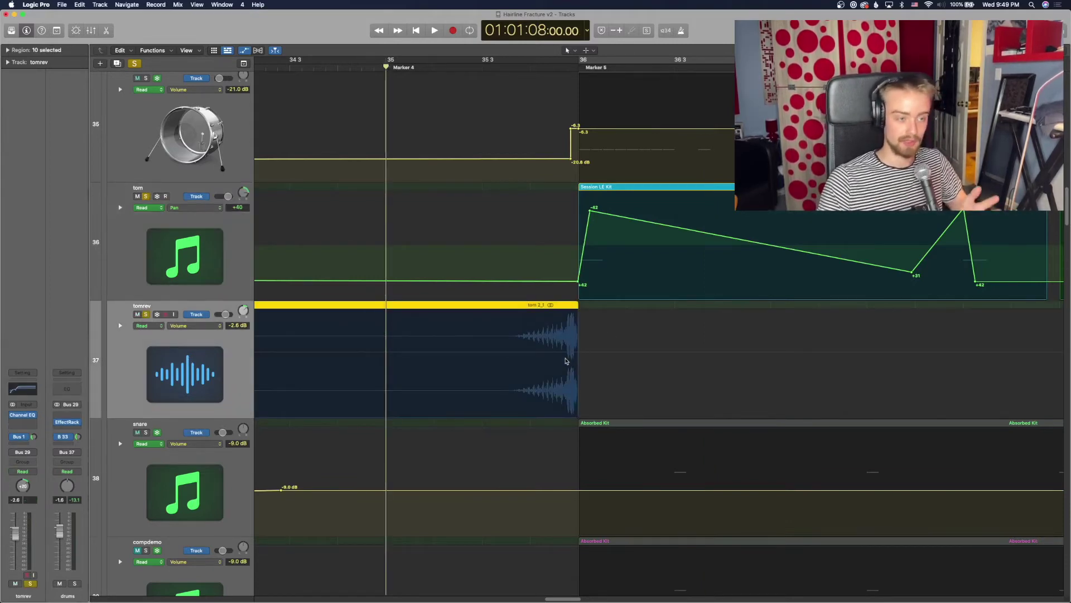
{"action": "key", "text": "space"}
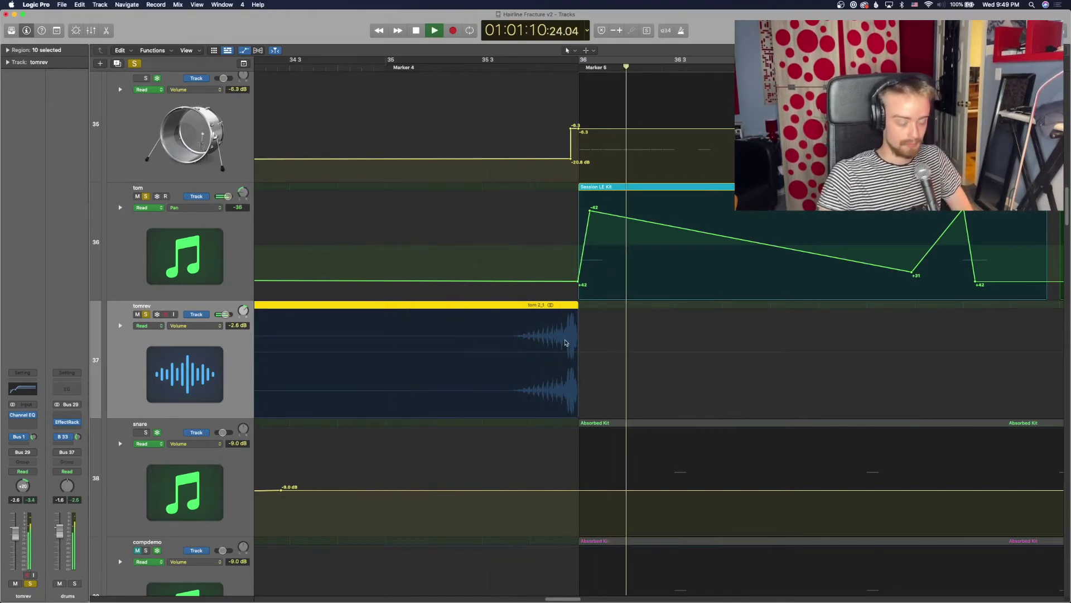
{"action": "key", "text": "space"}
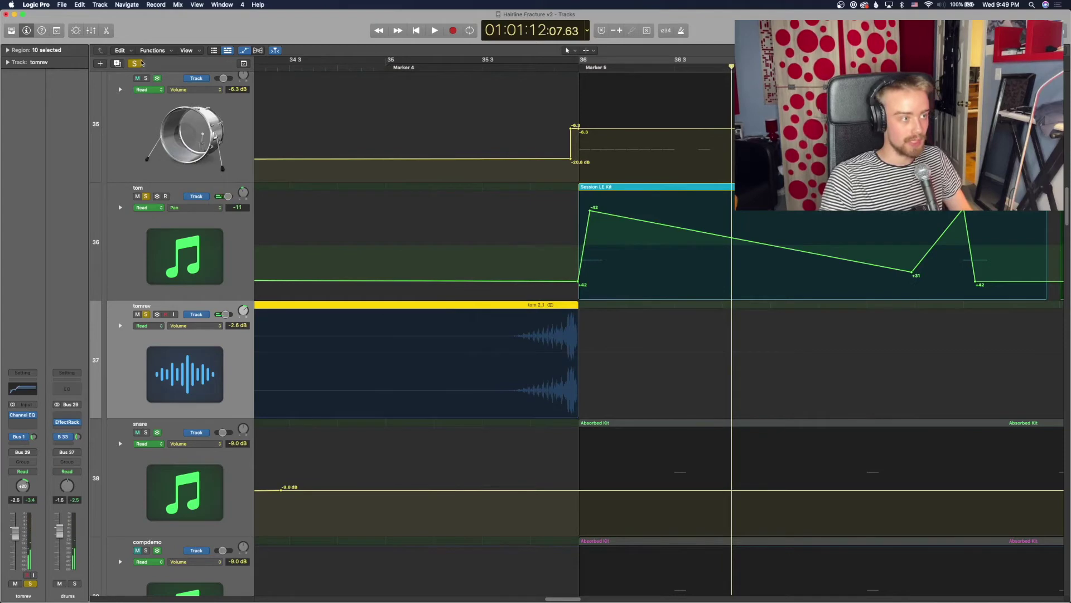
Clear all solos, hide the automation and return to the full track overview with no region selected
{"action": "left_click", "coordinate": [135, 63]}
{"action": "key", "text": "a"}
{"action": "scroll", "coordinate": [455, 212], "scroll_direction": "right", "scroll_amount": 2}
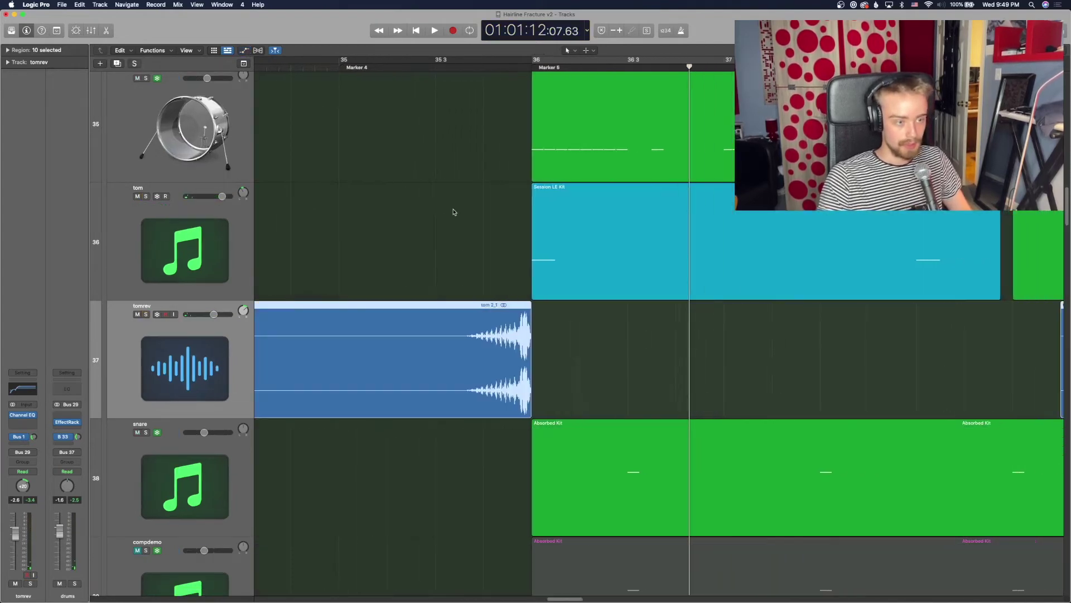
{"action": "left_click", "coordinate": [627, 375]}
{"action": "key", "text": "super+Up"}
{"action": "key", "text": "super+Up"}
{"action": "key", "text": "super+Up"}
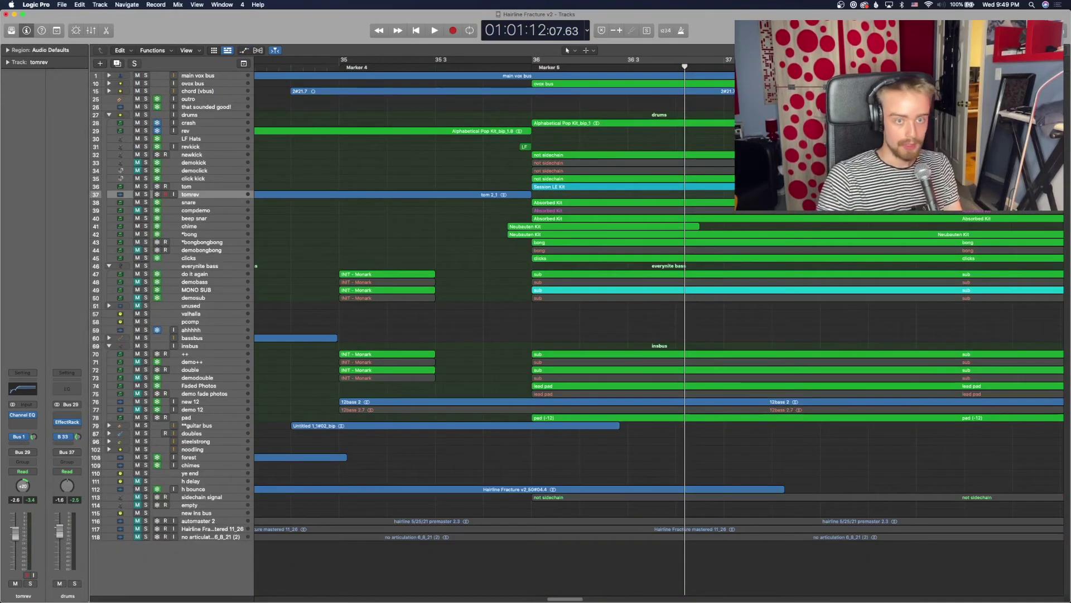
Enlarge the drum tracks around tomrev and bring its reversed tom region before bar 40 into view
{"action": "key", "text": "super+Down"}
{"action": "key", "text": "super+Down"}
{"action": "key", "text": "super+Down"}
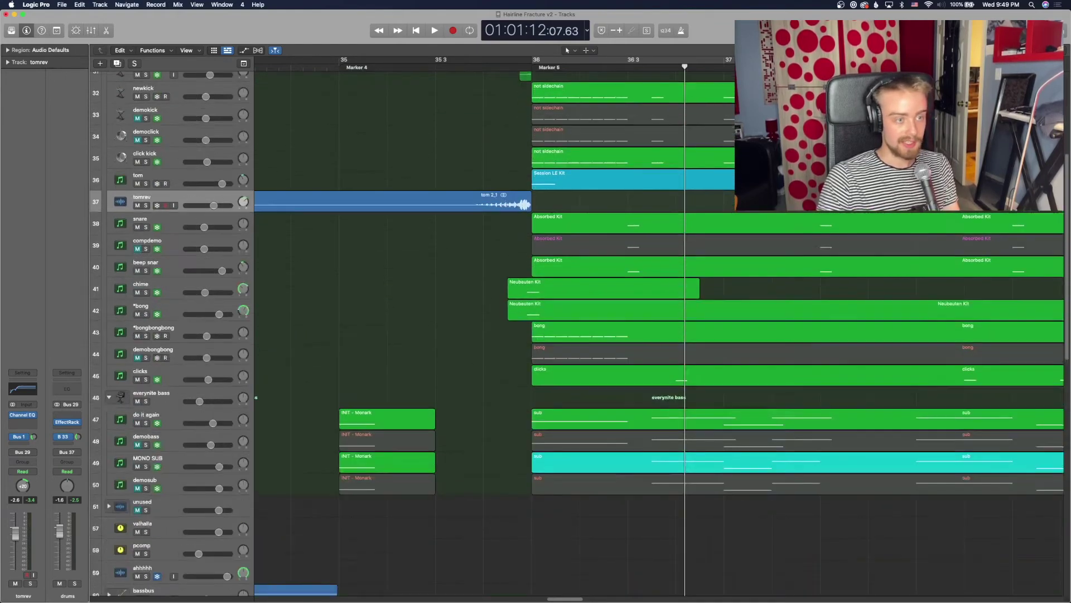
{"action": "scroll", "coordinate": [647, 211], "scroll_direction": "right", "scroll_amount": 1}
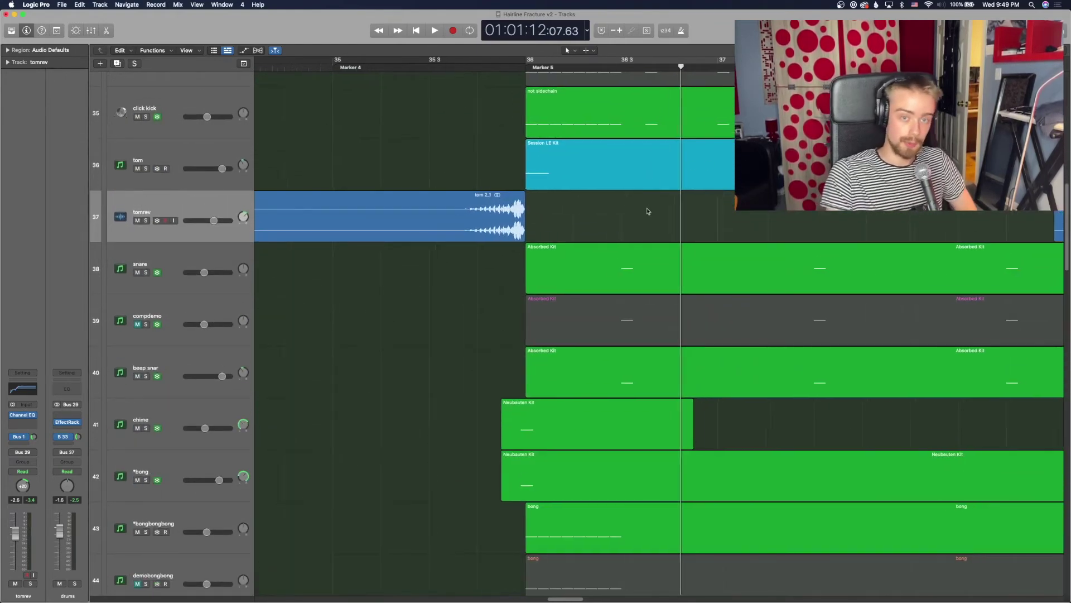
{"action": "scroll", "coordinate": [647, 211], "scroll_direction": "up", "scroll_amount": 2}
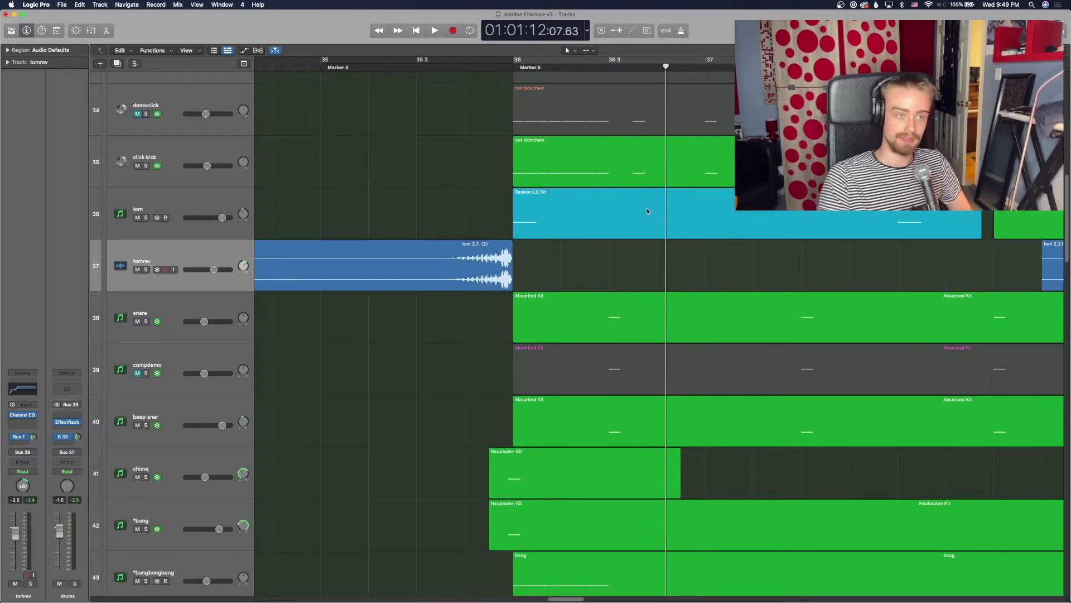
{"action": "scroll", "coordinate": [633, 108], "scroll_direction": "right", "scroll_amount": 5}
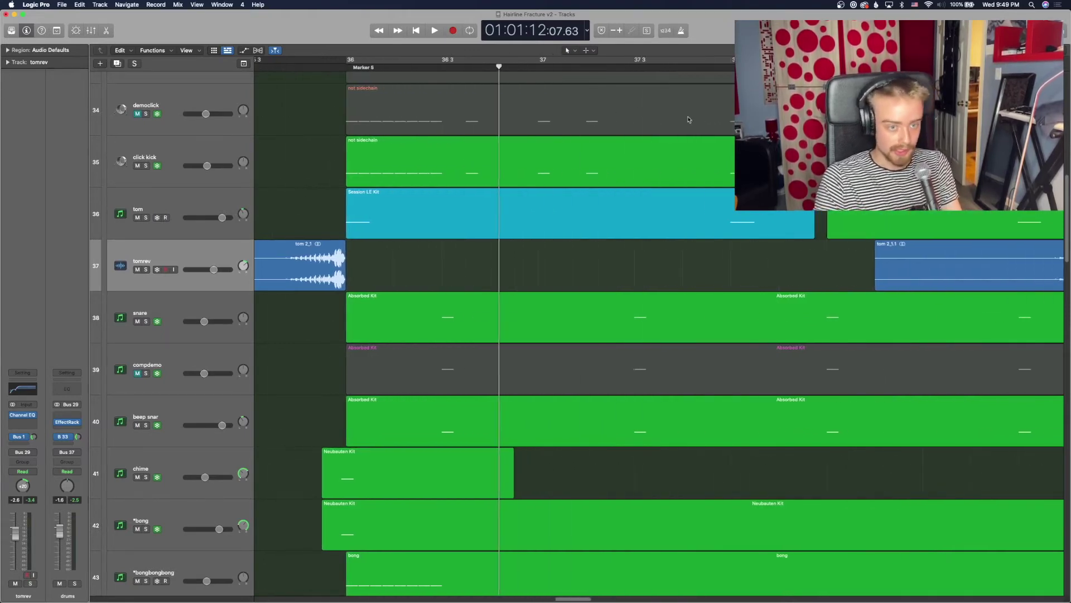
{"action": "scroll", "coordinate": [599, 65], "scroll_direction": "right", "scroll_amount": 5}
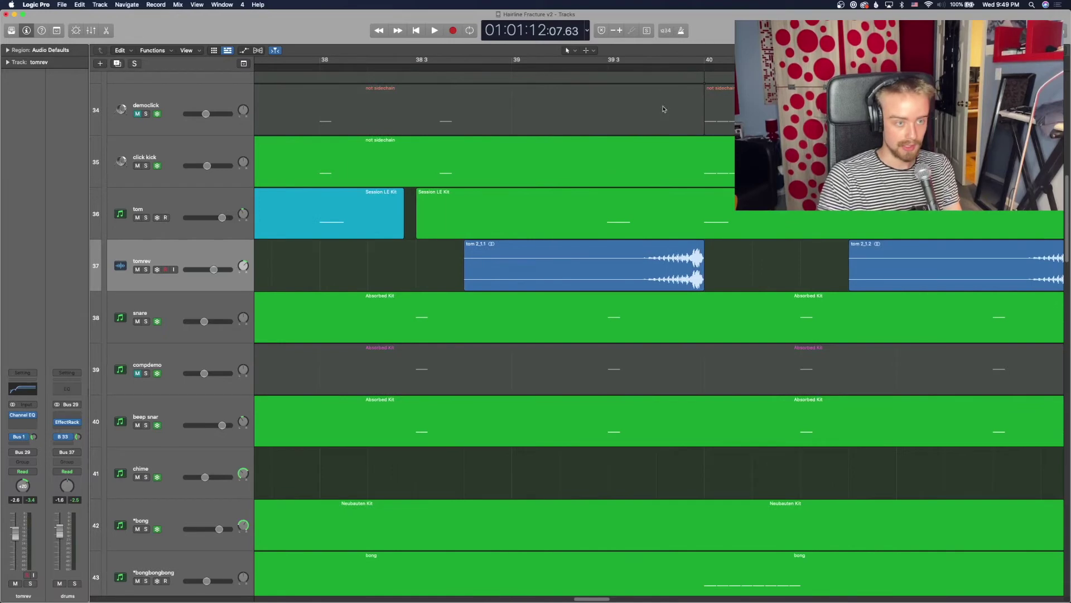
Play the full mix from just before bar 39 beat 3 to the middle of bar 42, following the tomrev regions
{"action": "left_click_drag", "start_coordinate": [591, 65], "coordinate": [575, 65]}
{"action": "key", "text": "space"}
{"action": "scroll", "coordinate": [613, 111], "scroll_direction": "right", "scroll_amount": 1}
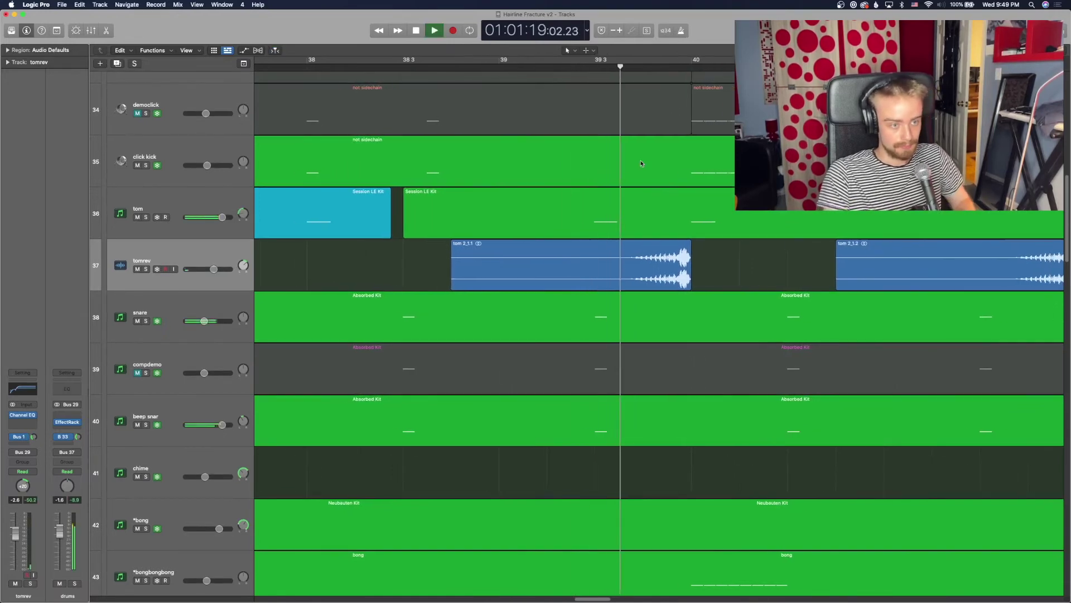
{"action": "scroll", "coordinate": [641, 163], "scroll_direction": "right", "scroll_amount": 1}
{"action": "scroll", "coordinate": [677, 267], "scroll_direction": "right", "scroll_amount": 2}
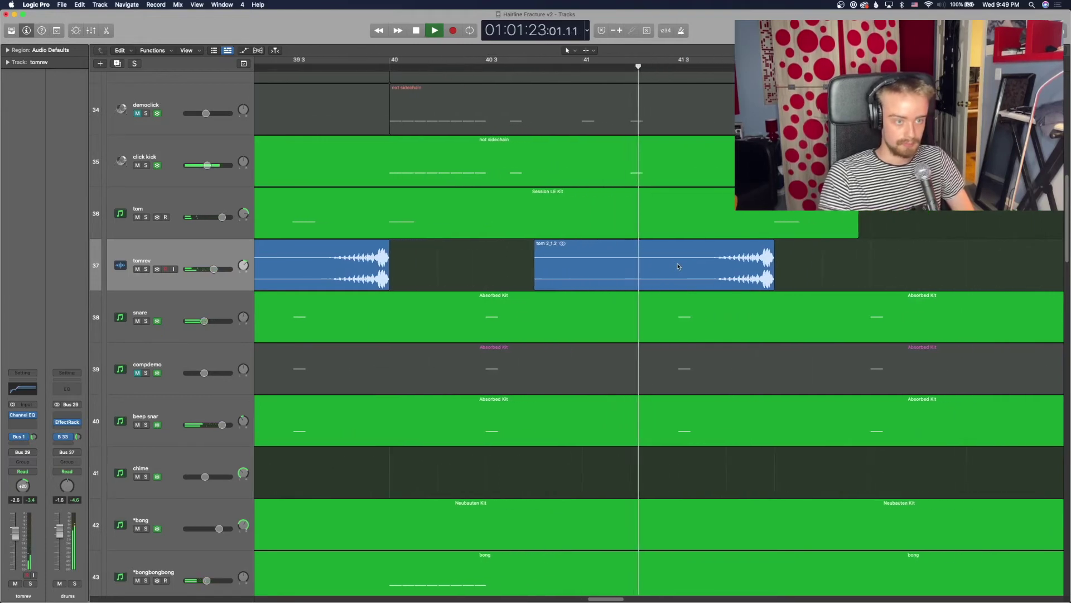
{"action": "scroll", "coordinate": [677, 266], "scroll_direction": "right", "scroll_amount": 1}
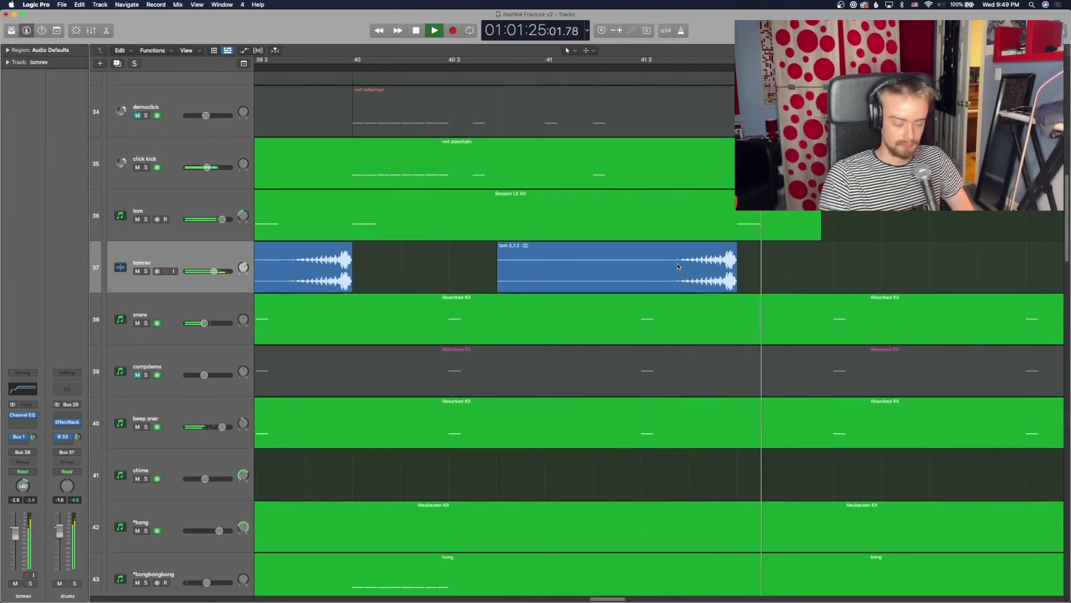
{"action": "key", "text": "space"}
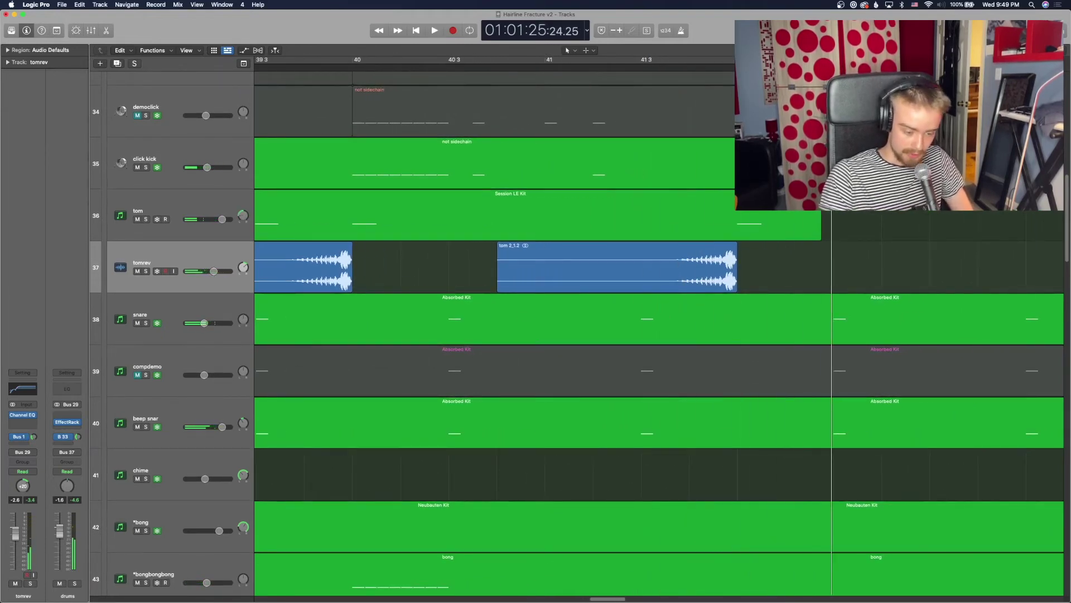
Return to the full track overview, select the everynite bass stack and collapse the drums stack
{"action": "scroll", "coordinate": [810, 268], "scroll_direction": "left", "scroll_amount": 1}
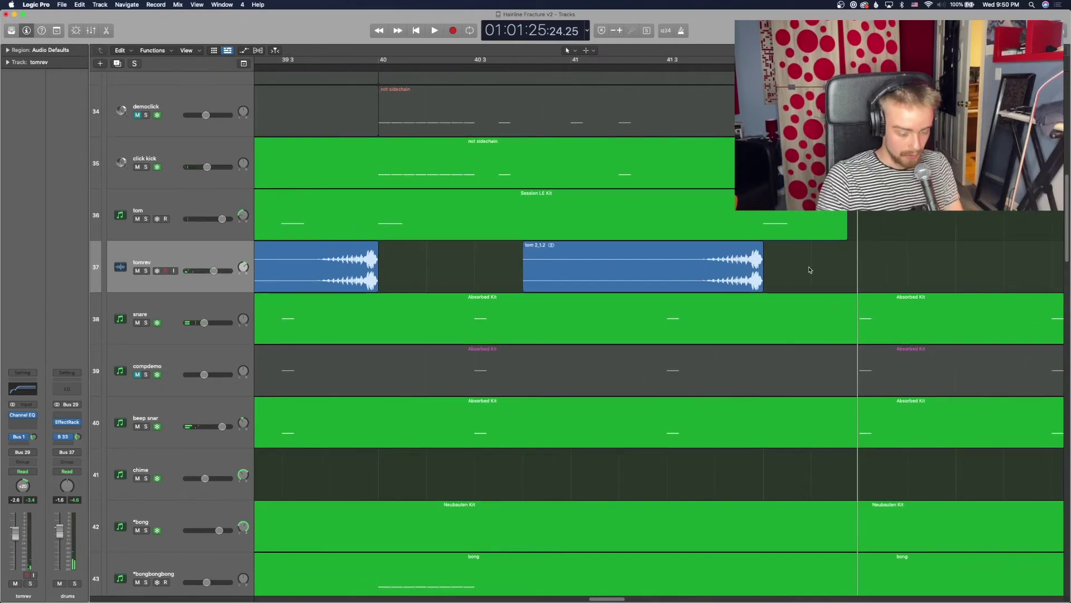
{"action": "scroll", "coordinate": [810, 269], "scroll_direction": "down", "scroll_amount": 5}
{"action": "scroll", "coordinate": [810, 270], "scroll_direction": "down", "scroll_amount": 5}
{"action": "scroll", "coordinate": [810, 270], "scroll_direction": "left", "scroll_amount": 1}
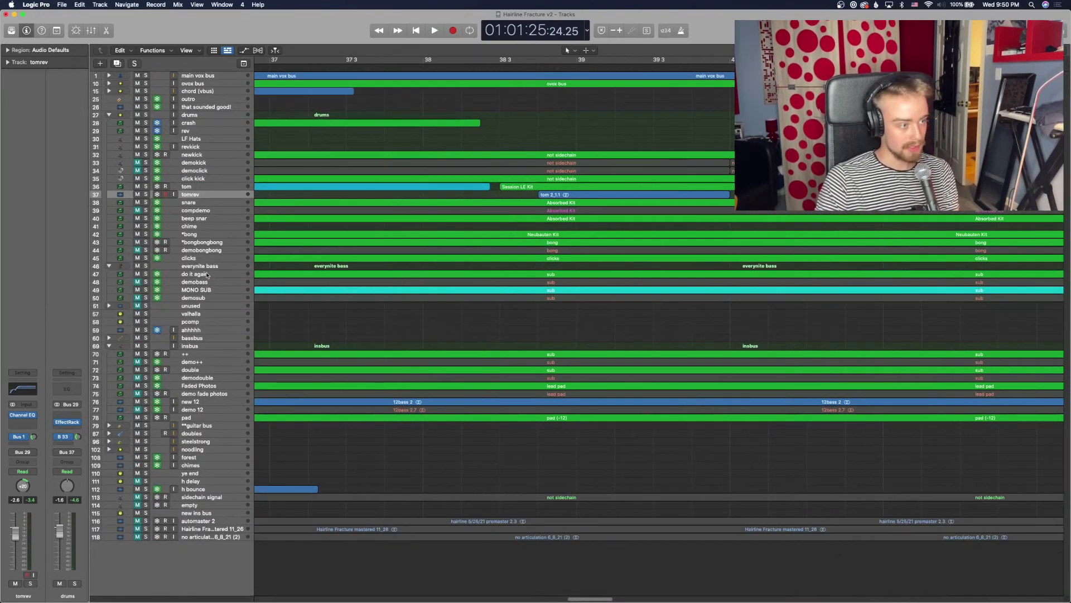
{"action": "left_click", "coordinate": [168, 269]}
{"action": "left_click", "coordinate": [109, 115]}
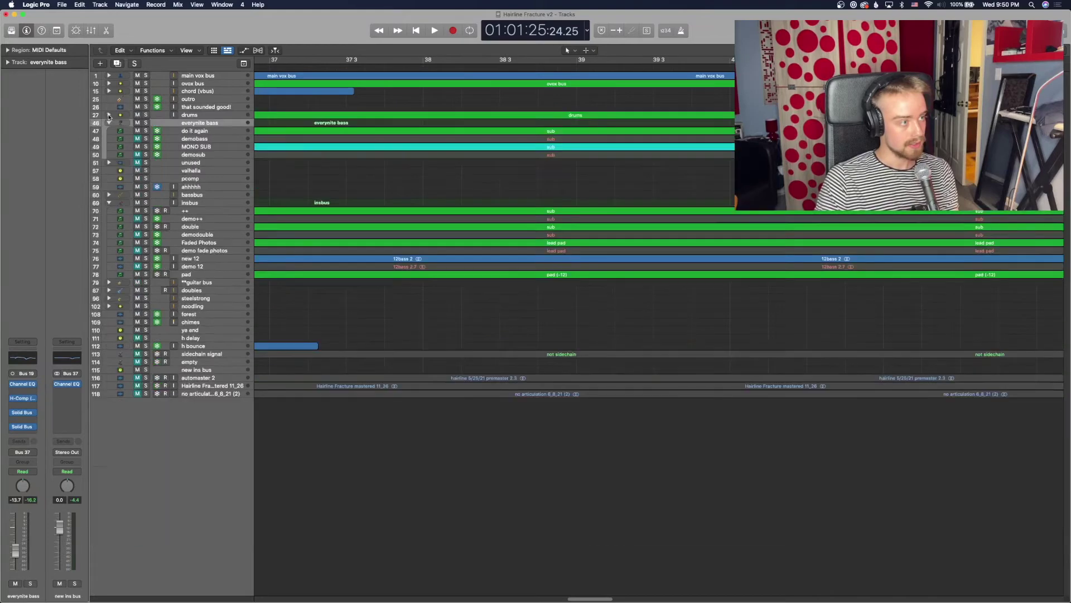
Enlarge the everynite bass stack's tracks, from do it again to demosub, around bar 36
{"action": "scroll", "coordinate": [227, 159], "scroll_direction": "up", "scroll_amount": 2}
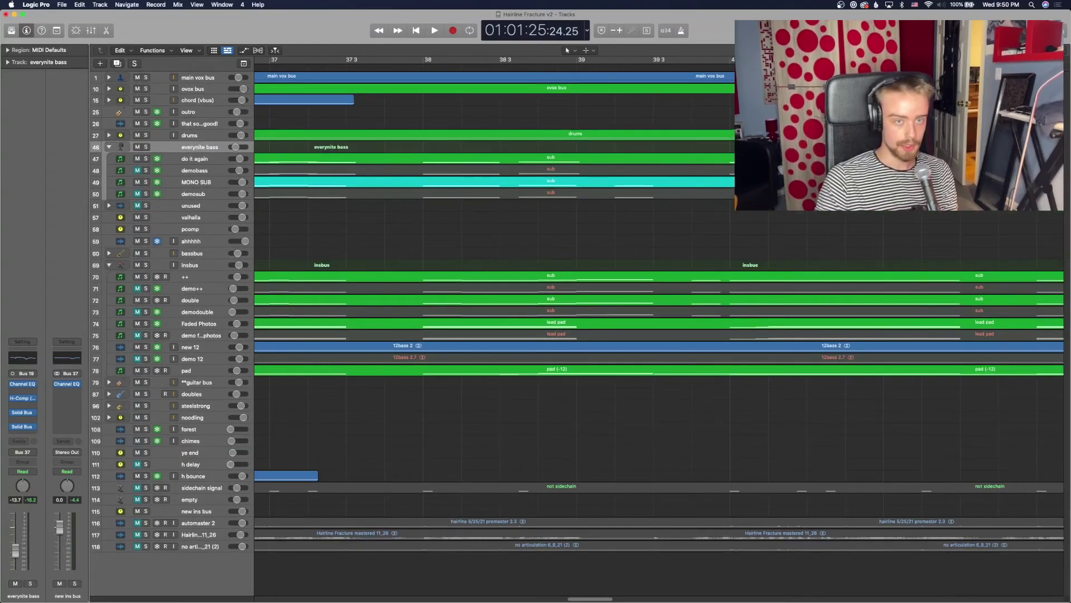
{"action": "key", "text": "super+Down"}
{"action": "key", "text": "super+Down"}
{"action": "key", "text": "super+Down"}
{"action": "key", "text": "super+Down"}
{"action": "key", "text": "super+Down"}
{"action": "key", "text": "super+Down"}
{"action": "scroll", "coordinate": [508, 111], "scroll_direction": "left", "scroll_amount": 6}
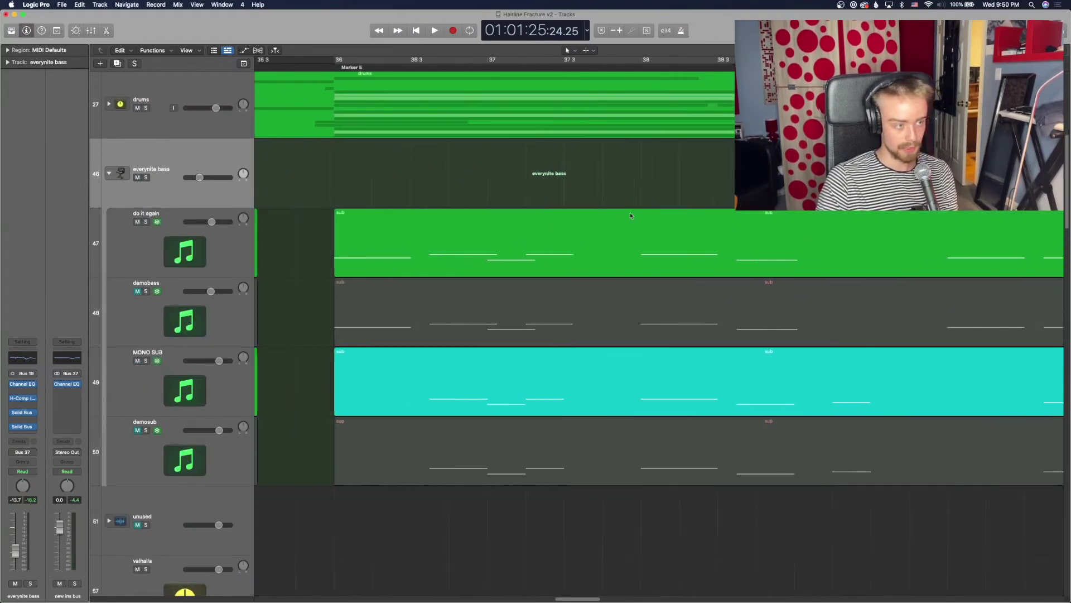
Solo the everynite bass stack and play it from bar 36 until shortly after bar 37
{"action": "left_click", "coordinate": [481, 68]}
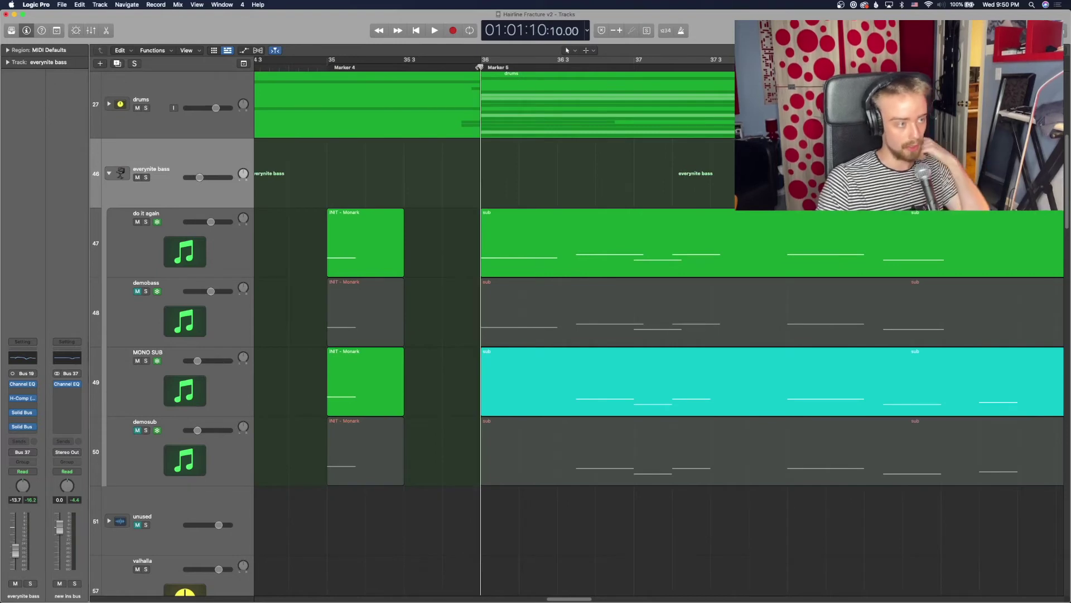
{"action": "key", "text": "s"}
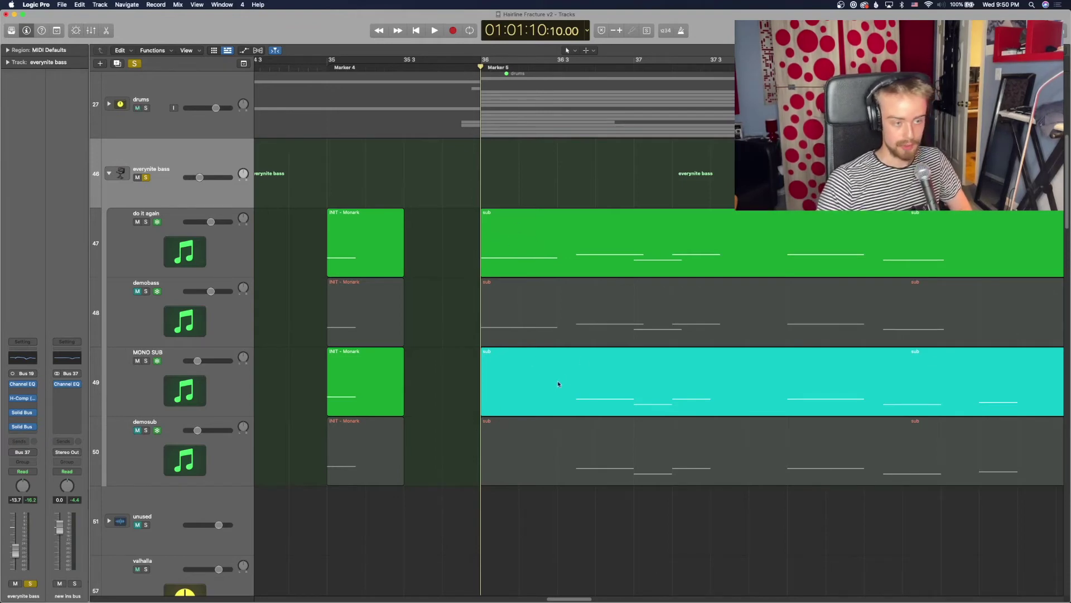
{"action": "key", "text": "space"}
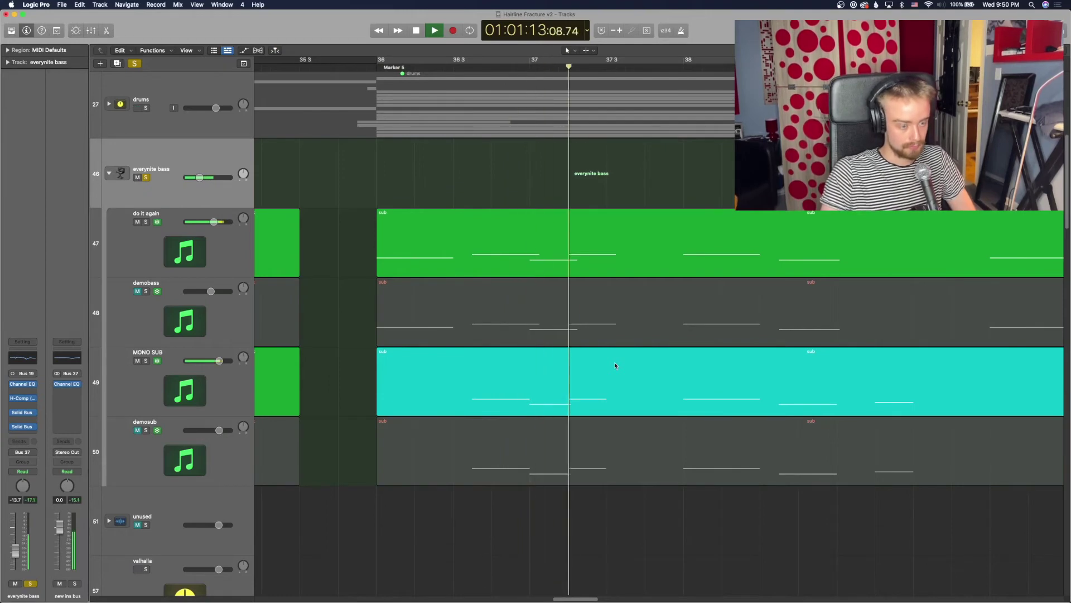
{"action": "key", "text": "space"}
Solo the demobass and demosub tracks in place of the whole everynite bass stack and play them from bar 36 to bar 37 beat 3
{"action": "left_click", "coordinate": [381, 67]}
{"action": "left_click", "coordinate": [146, 291]}
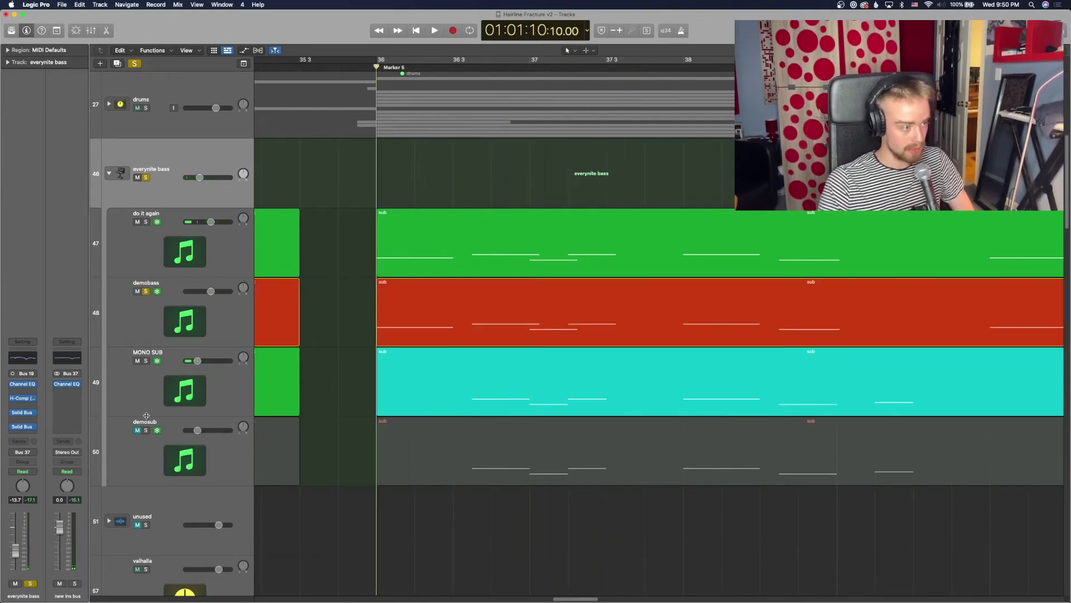
{"action": "left_click", "coordinate": [146, 431]}
{"action": "left_click", "coordinate": [146, 177]}
{"action": "key", "text": "space"}
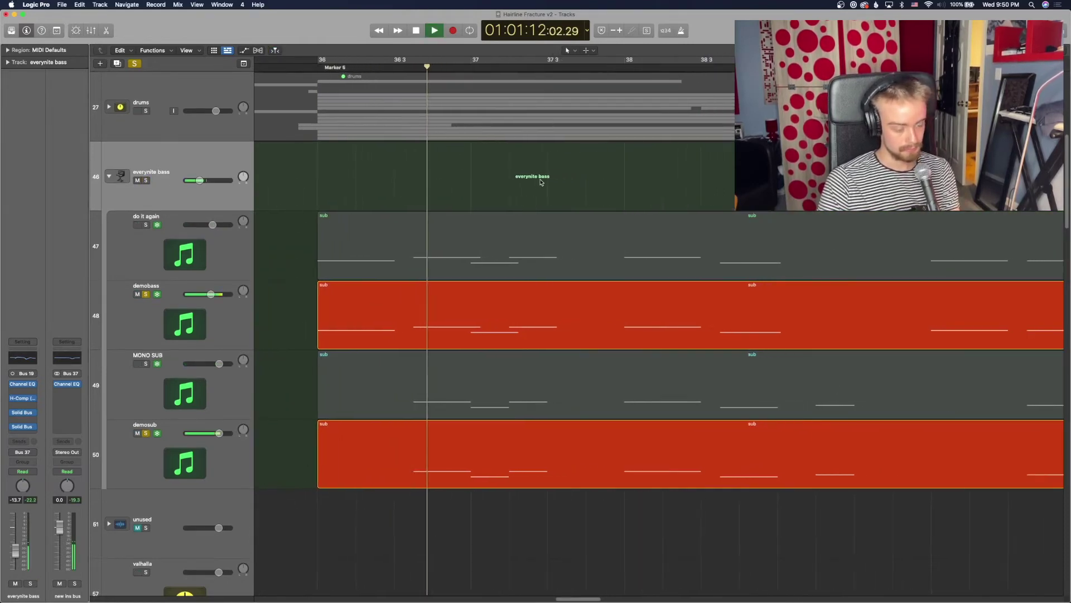
{"action": "key", "text": "space"}
Unsolo demobass and demosub and return the playhead to bar 36
{"action": "left_click", "coordinate": [147, 295]}
{"action": "left_click", "coordinate": [147, 433]}
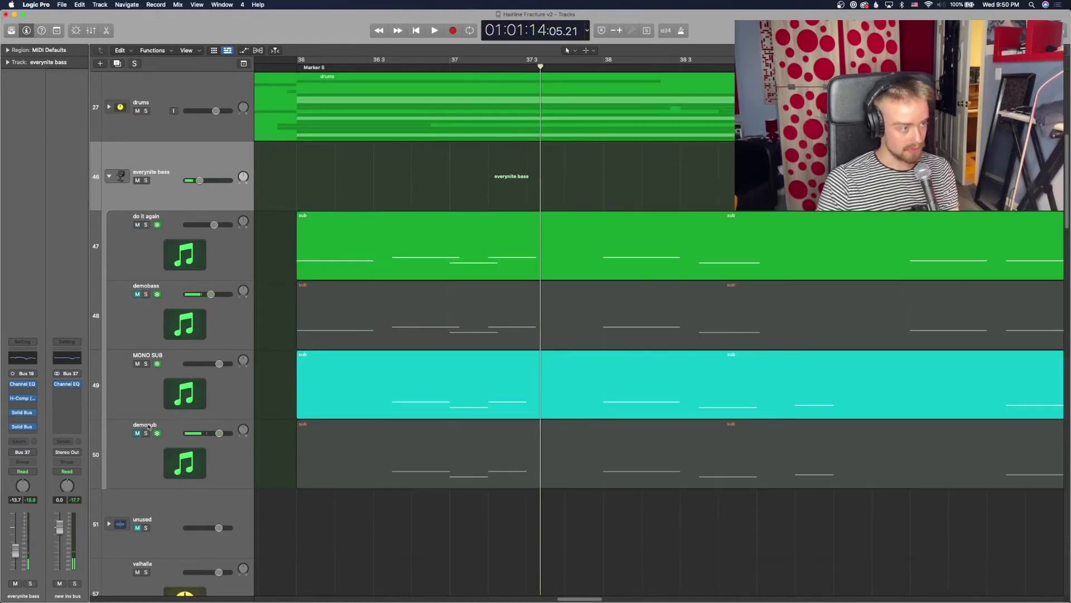
{"action": "scroll", "coordinate": [400, 216], "scroll_direction": "left", "scroll_amount": 3}
{"action": "left_click", "coordinate": [348, 67]}
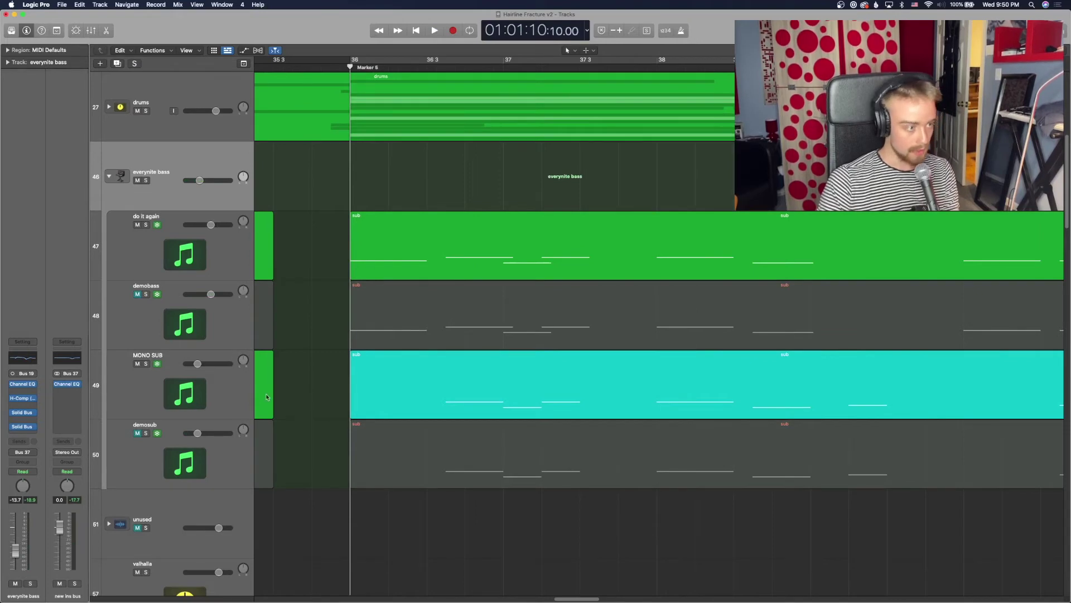
Inspect the Reaktor 6 Monark synth on the do it again track, including its glide controls
{"action": "left_click", "coordinate": [197, 224]}
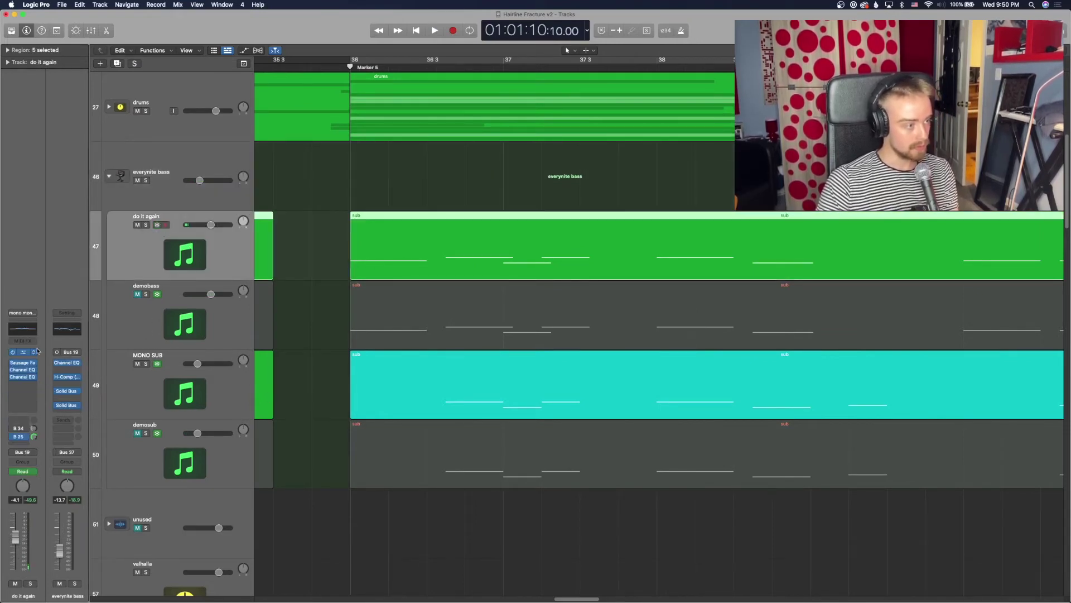
{"action": "left_click", "coordinate": [22, 352]}
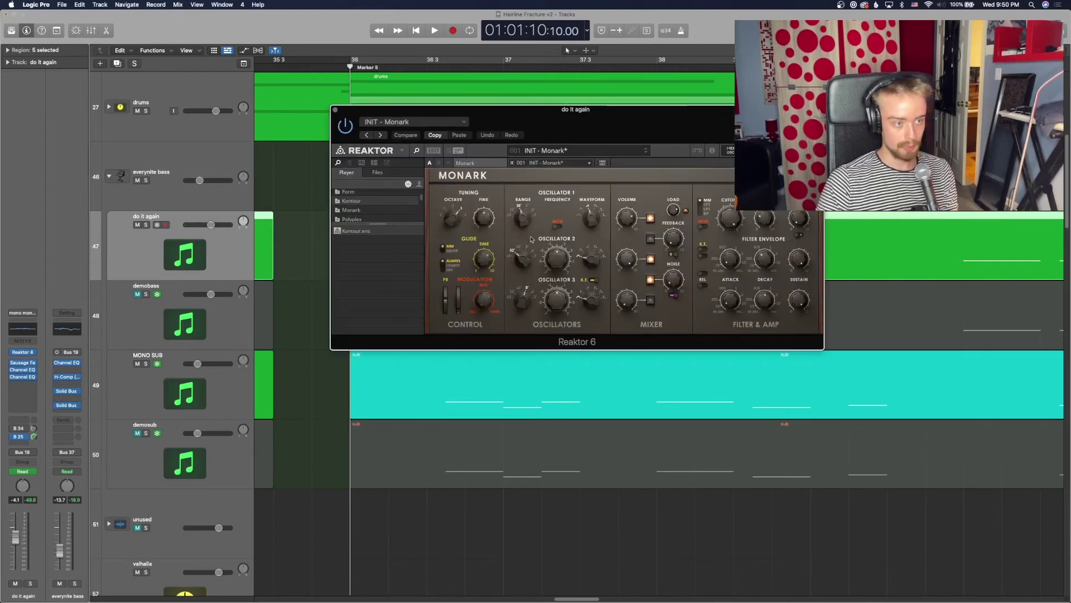
{"action": "left_click", "coordinate": [336, 110]}
Unfreeze the MONO SUB track and review the oscillator and voicing pages of its Massive synth
{"action": "left_click", "coordinate": [179, 383]}
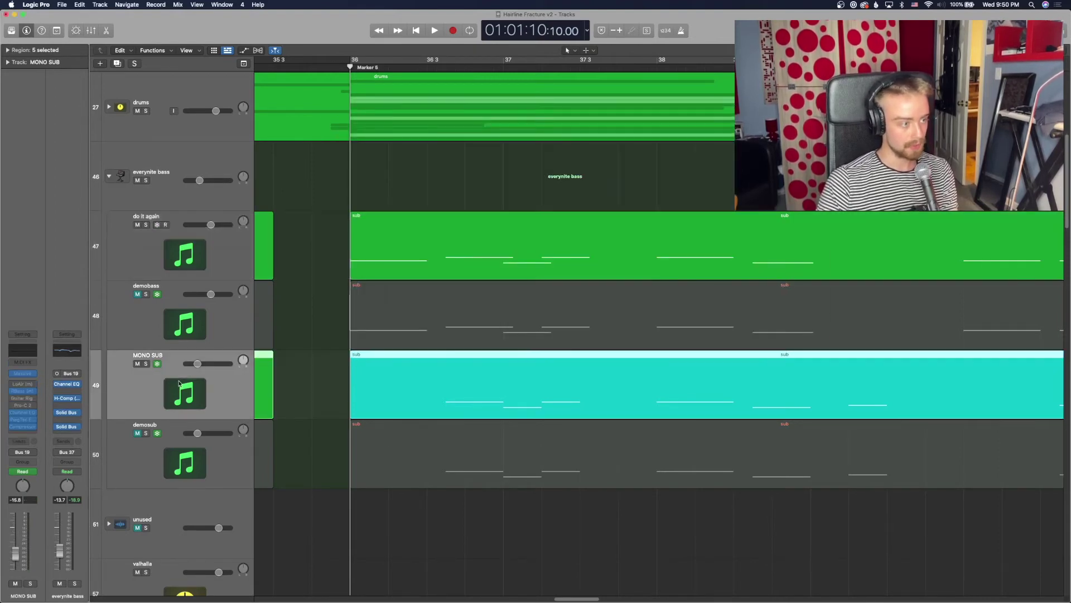
{"action": "left_click", "coordinate": [161, 365]}
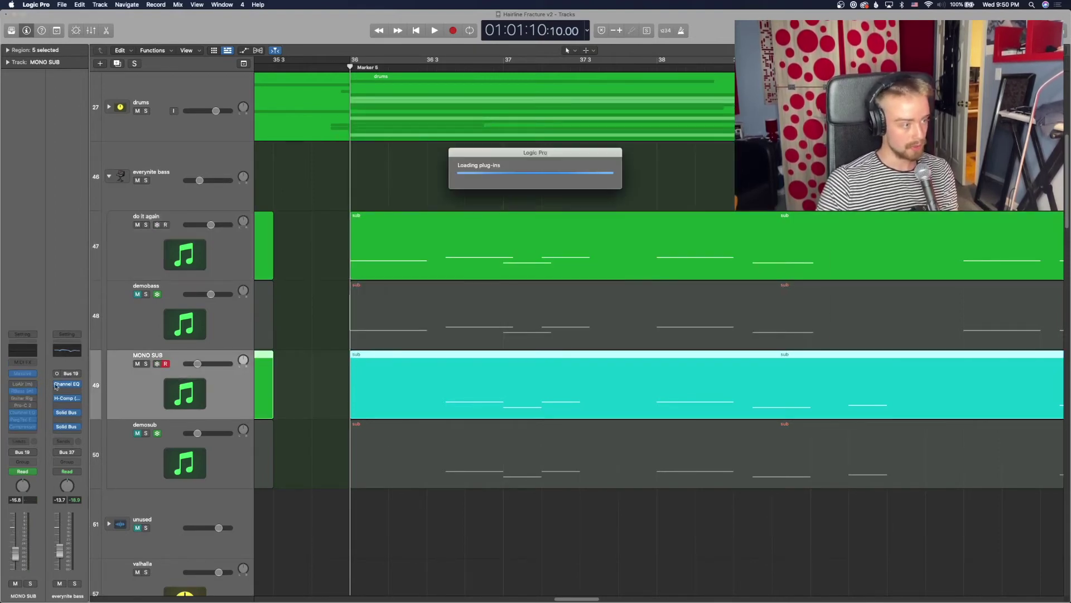
{"action": "left_click", "coordinate": [25, 373]}
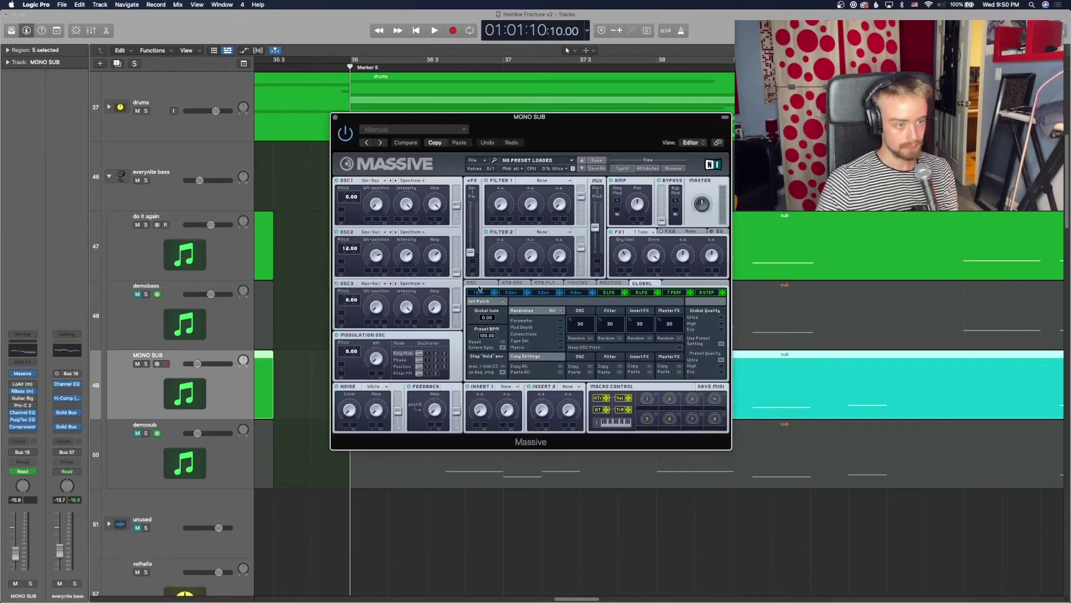
{"action": "left_click", "coordinate": [474, 283]}
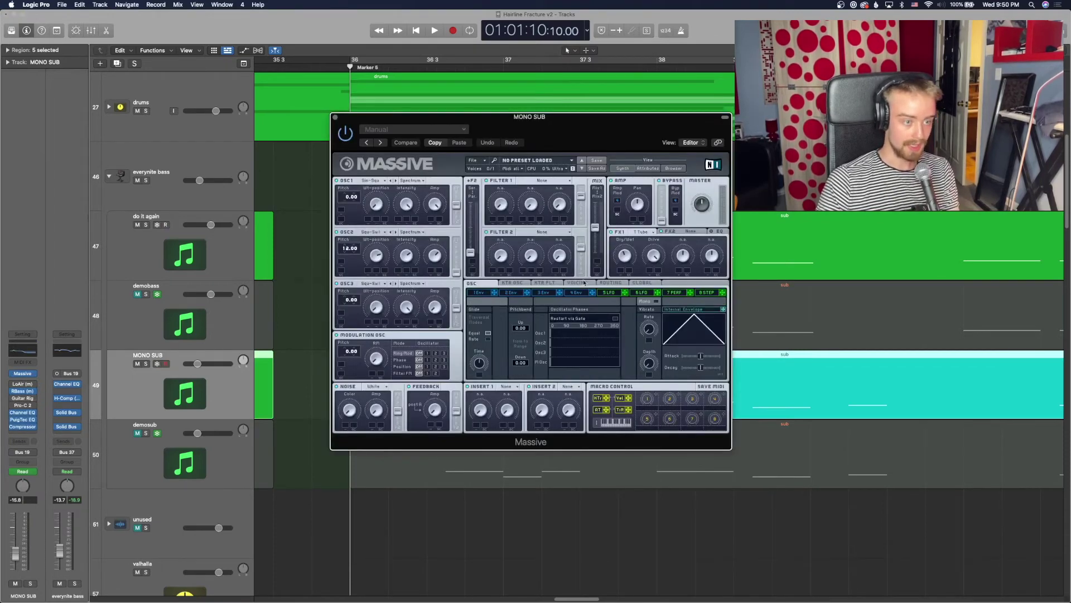
{"action": "left_click", "coordinate": [584, 282]}
{"action": "left_click", "coordinate": [335, 117]}
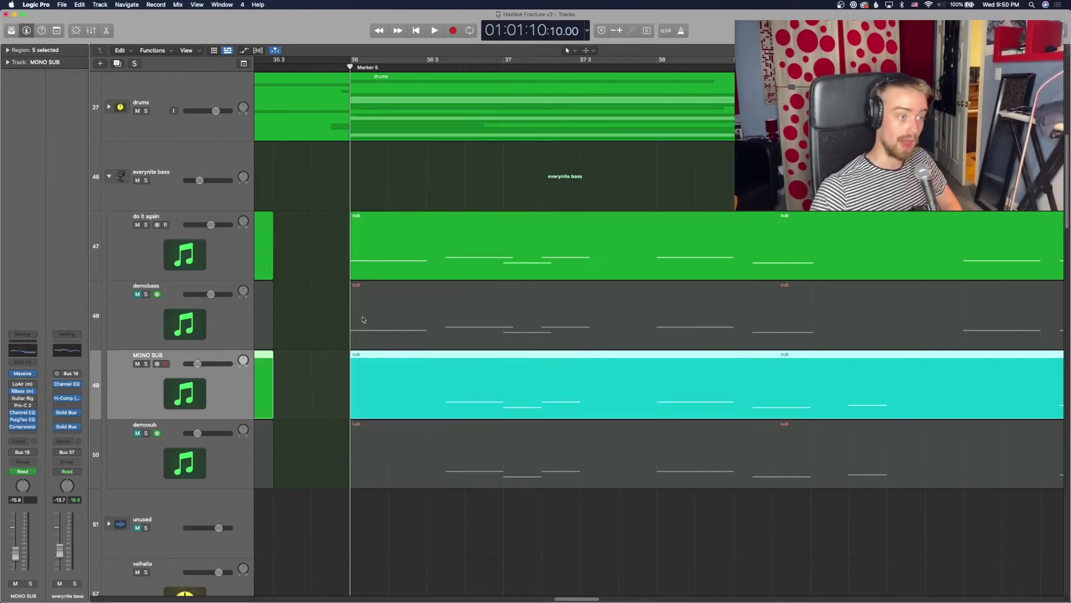
Open the Compressor on the main vox bus and set its side chain to Internal
{"action": "left_click", "coordinate": [338, 330]}
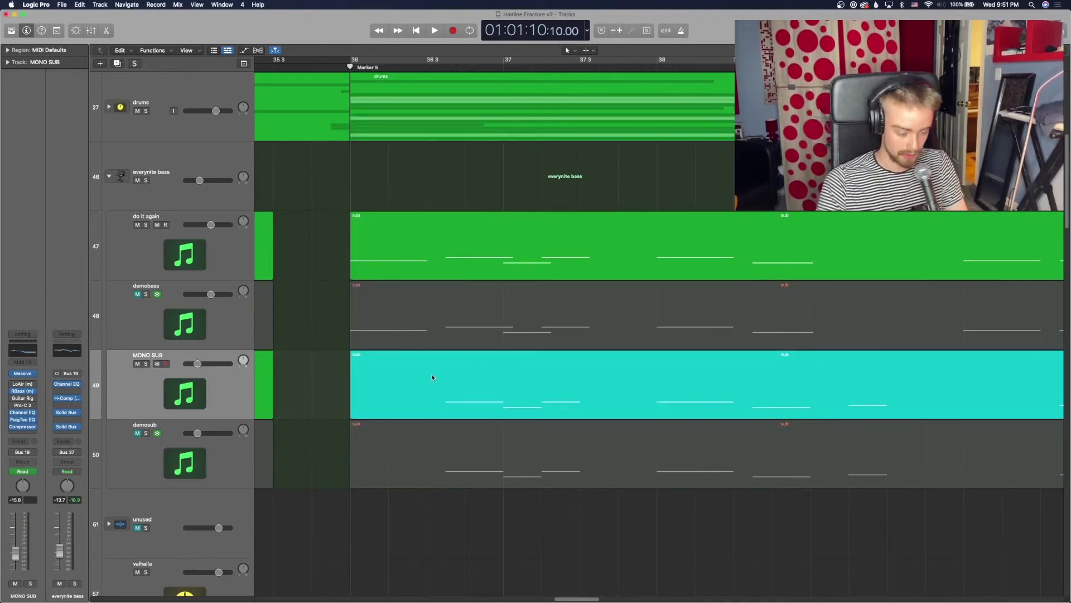
{"action": "scroll", "coordinate": [630, 373], "scroll_direction": "right", "scroll_amount": 2}
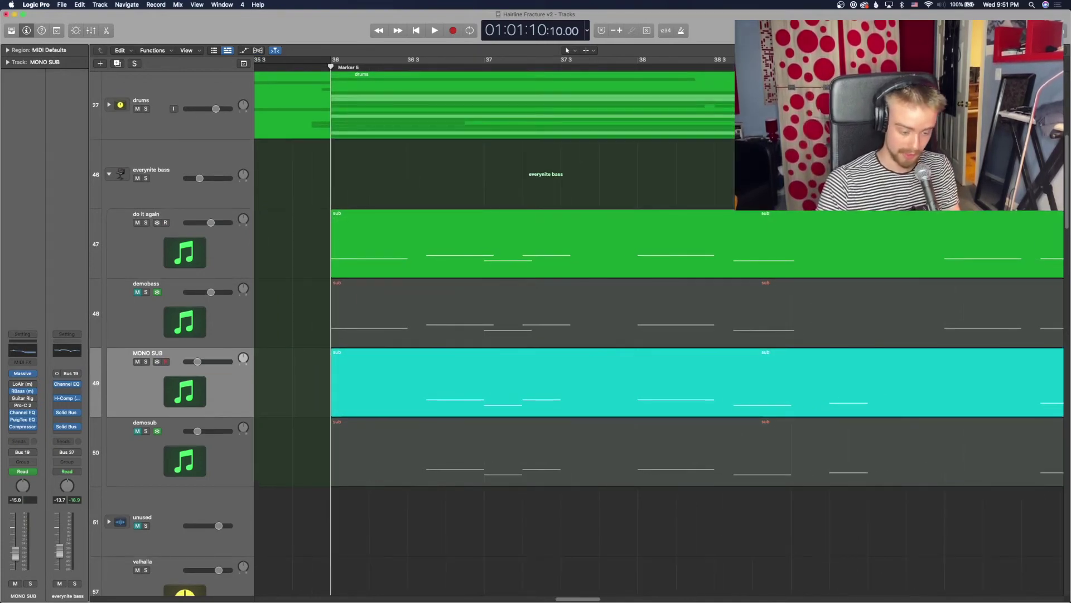
{"action": "key", "text": "z"}
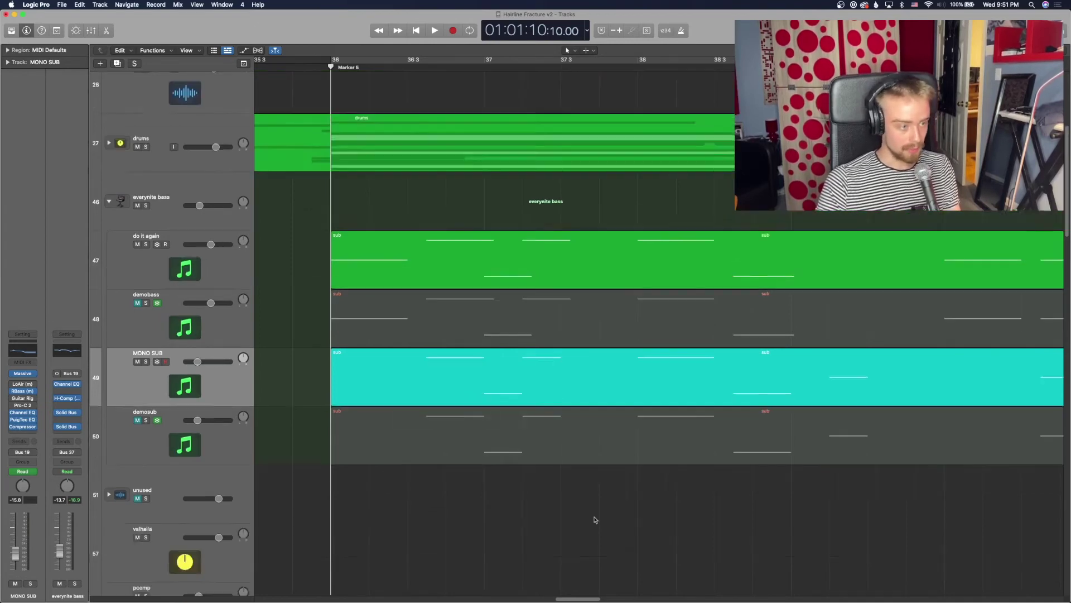
{"action": "scroll", "coordinate": [482, 393], "scroll_direction": "left", "scroll_amount": 3}
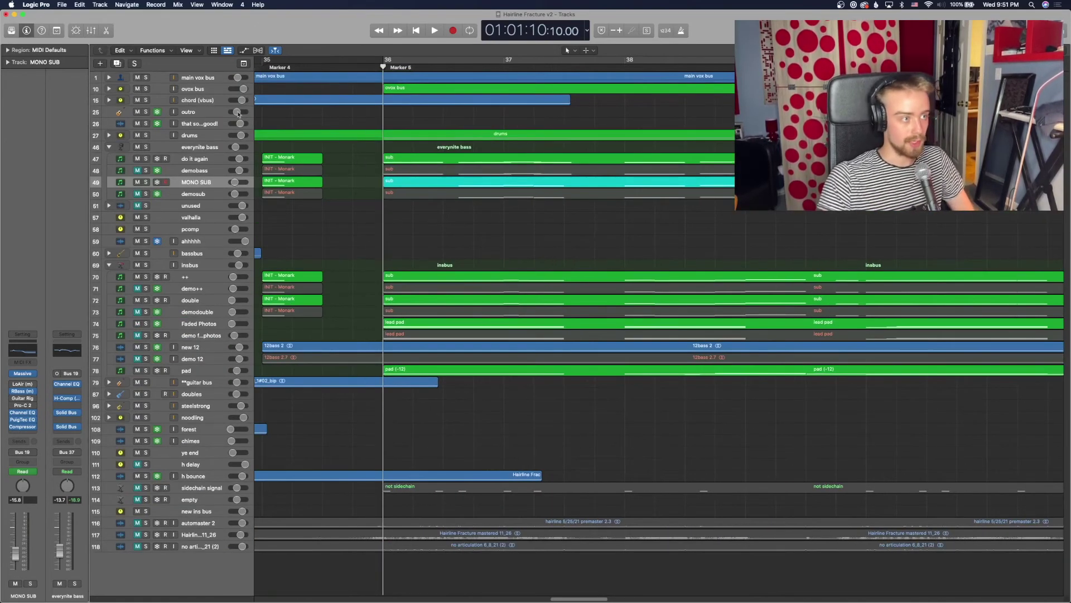
{"action": "left_click", "coordinate": [210, 78]}
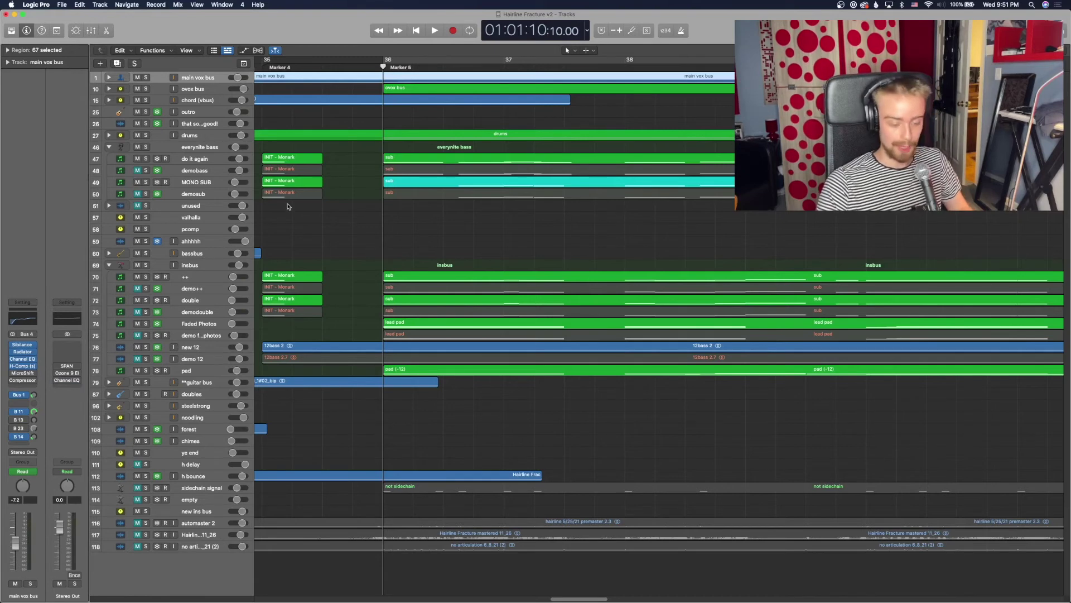
{"action": "left_click", "coordinate": [22, 379]}
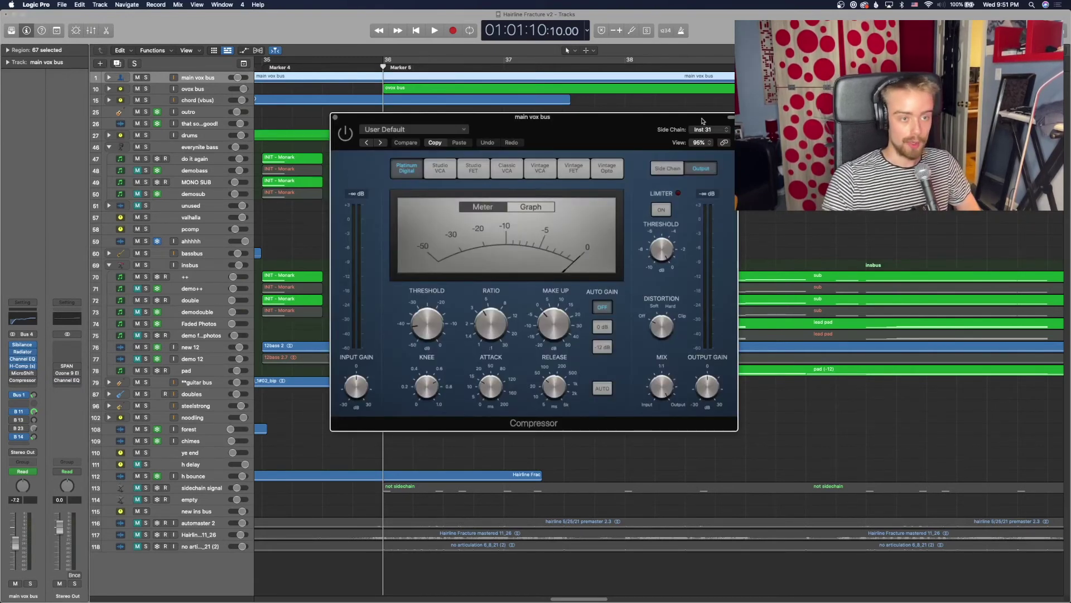
{"action": "left_click", "coordinate": [705, 130]}
{"action": "left_click", "coordinate": [702, 132]}
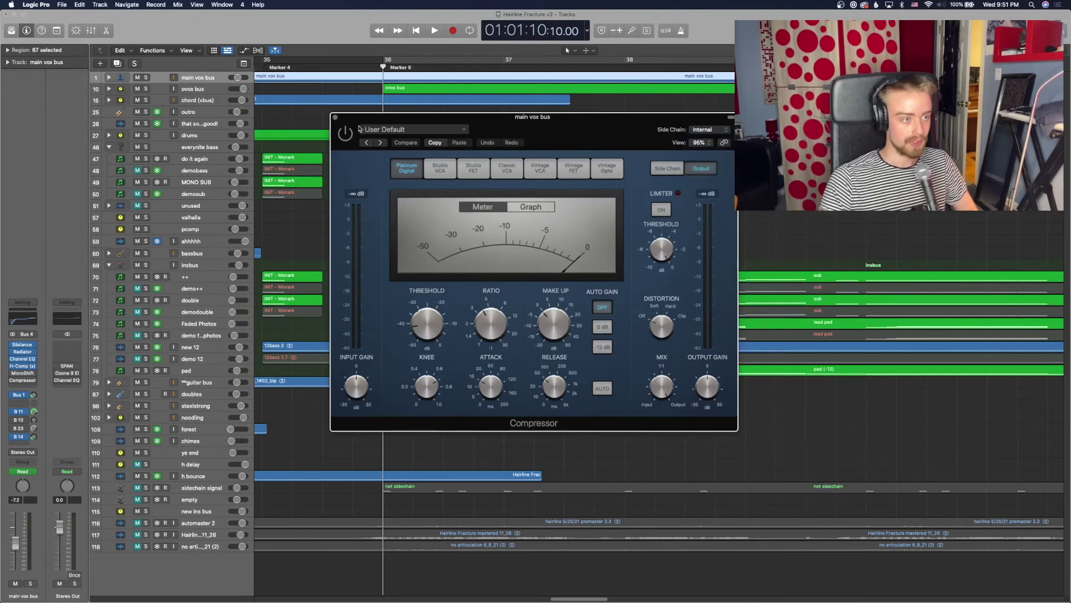
Solo the main vox bus and play it from bar 36 with the Compressor's threshold set to 0 dB
{"action": "key", "text": "s"}
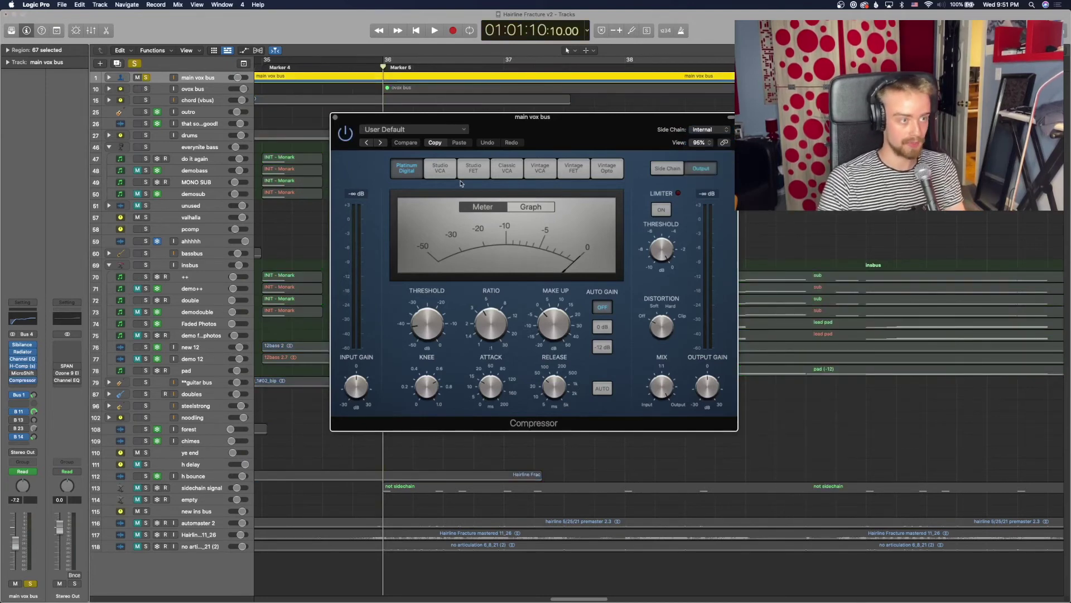
{"action": "left_click_drag", "start_coordinate": [433, 288], "coordinate": [438, 340]}
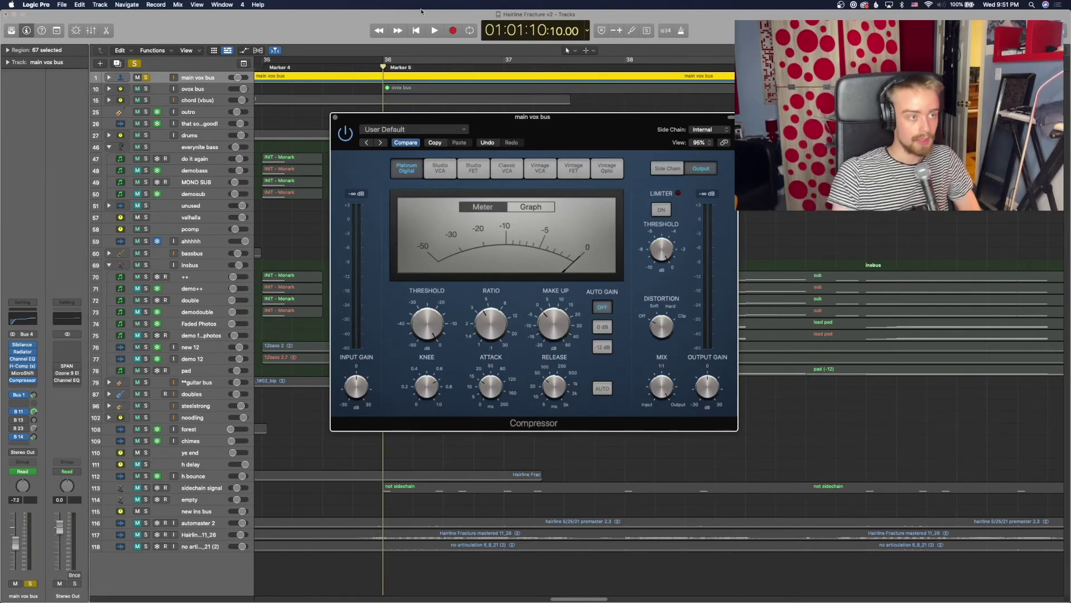
{"action": "mouse_move", "coordinate": [457, 305]}
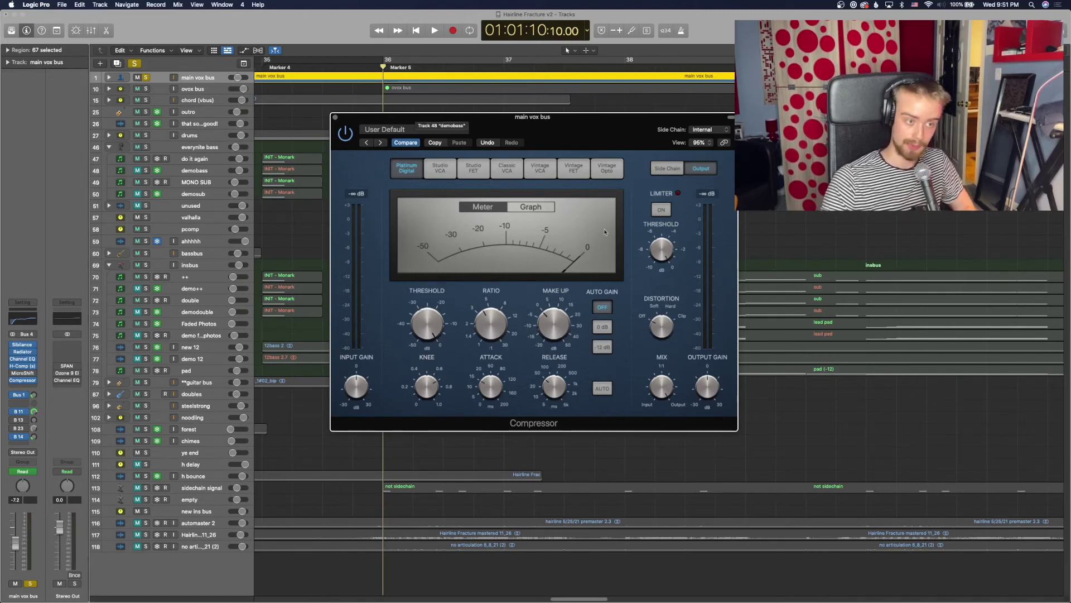
{"action": "key", "text": "space"}
{"action": "key", "text": "space"}
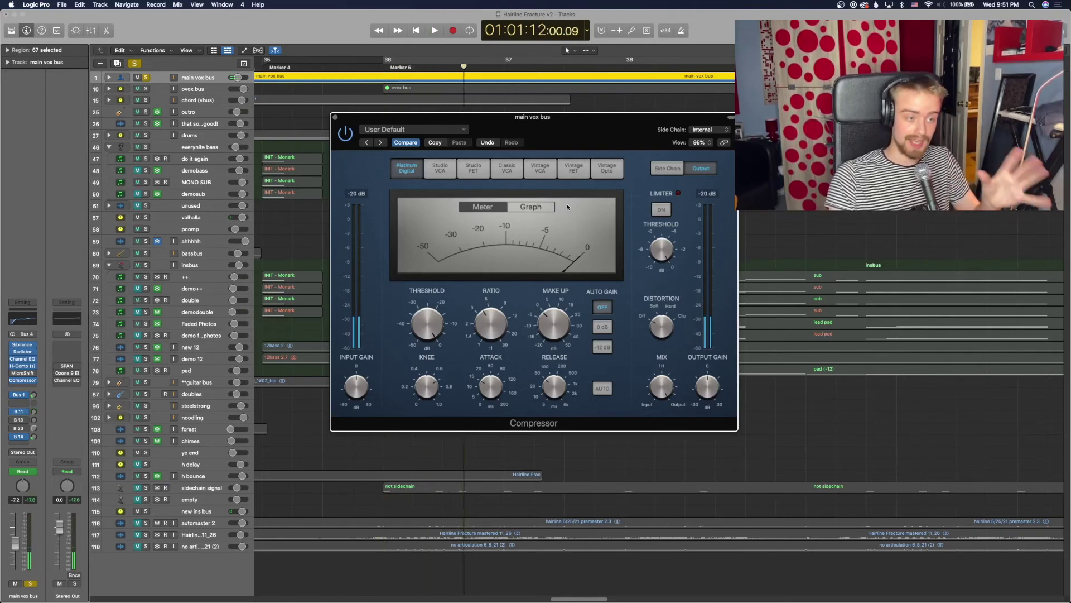
Play the soloed vocal on to just past bar 39 while sweeping the Compressor's threshold down and back to 0 dB
{"action": "mouse_move", "coordinate": [432, 336]}
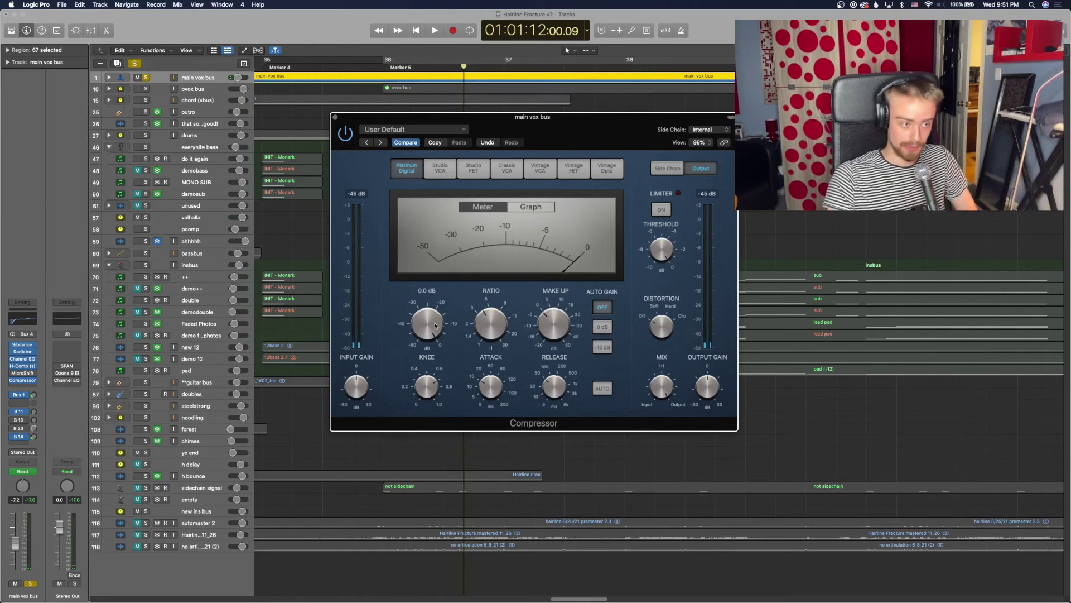
{"action": "key", "text": "space"}
{"action": "left_click_drag", "start_coordinate": [433, 336], "coordinate": [434, 405]}
{"action": "key", "text": "space"}
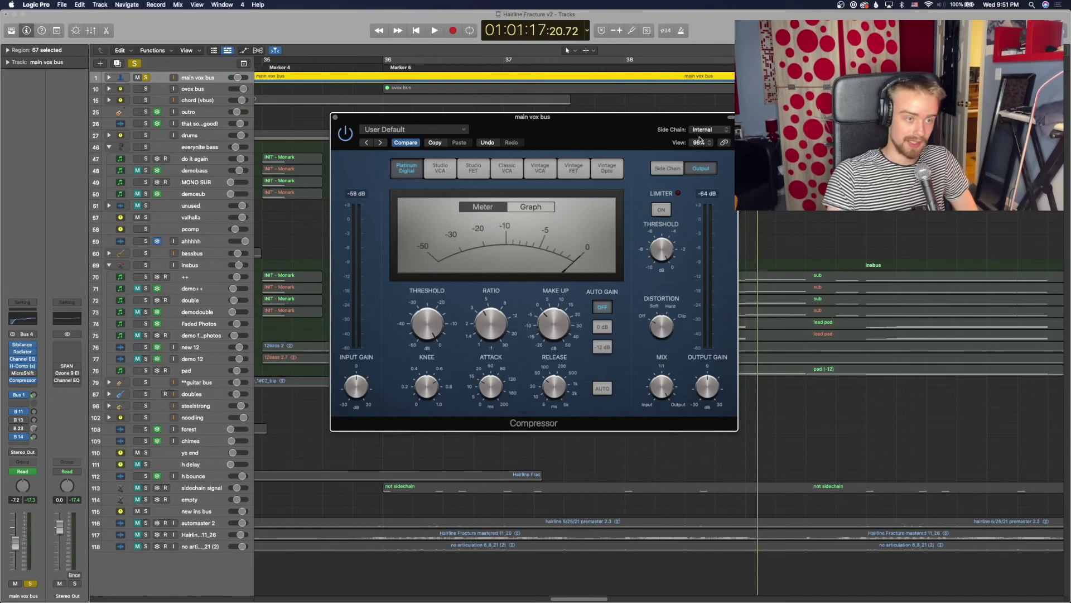
Set the main vox bus Compressor's side chain source to newkick (Inst 31)
{"action": "left_click_drag", "start_coordinate": [585, 140], "coordinate": [590, 140]}
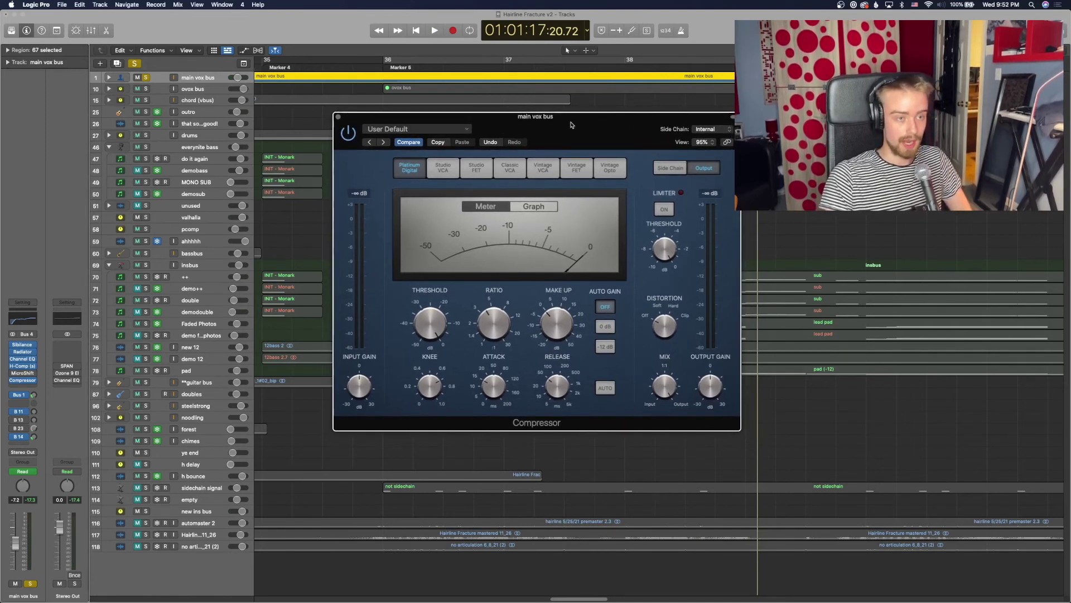
{"action": "left_click", "coordinate": [701, 130]}
{"action": "mouse_move", "coordinate": [704, 157]}
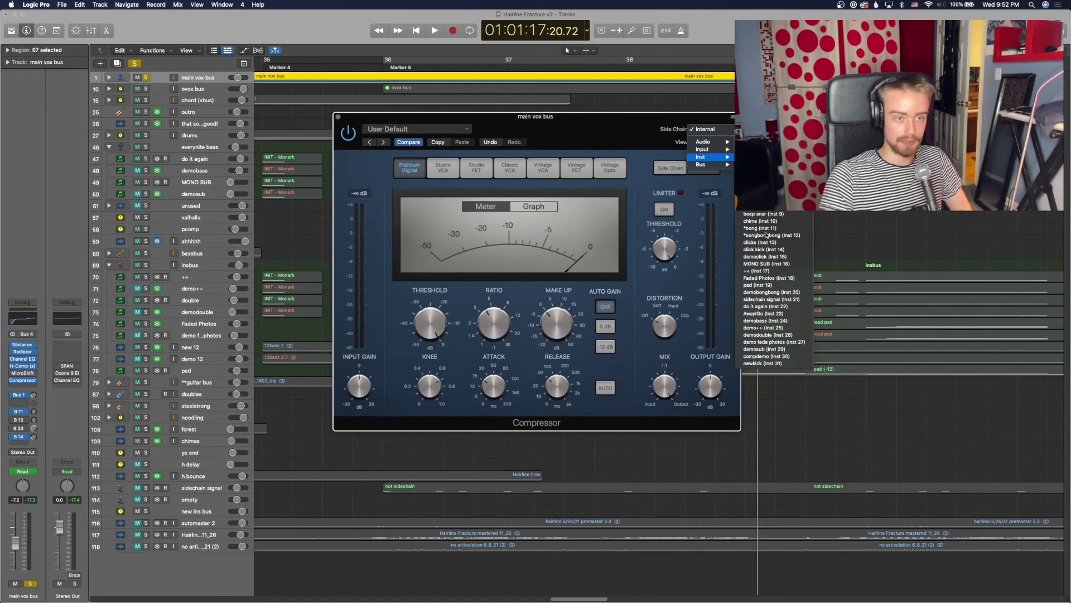
{"action": "left_click", "coordinate": [765, 363]}
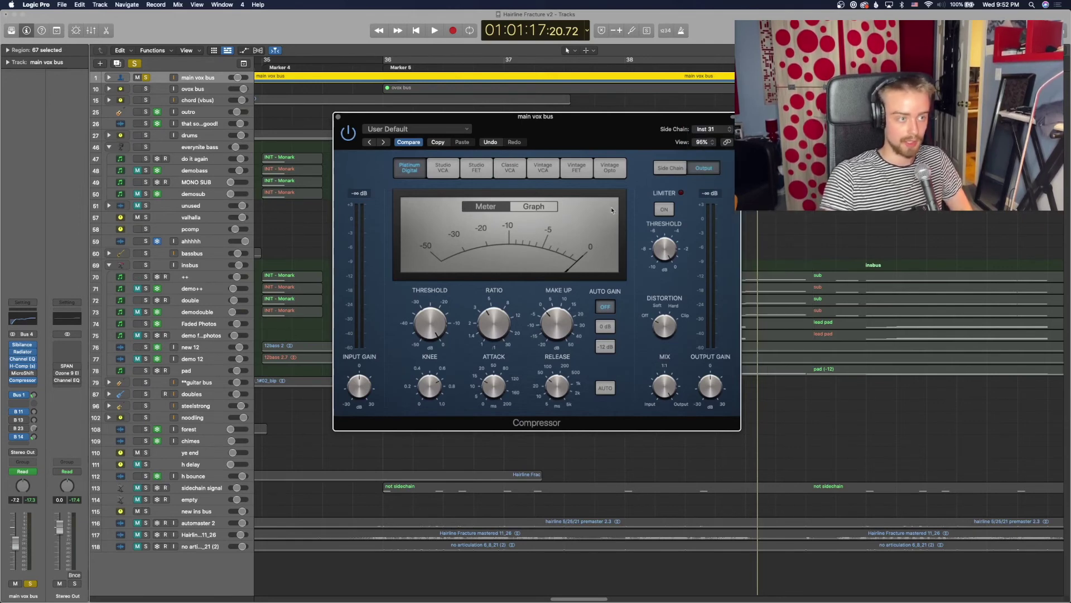
Solo the drums as well and play from bar 36 while setting the vocal Compressor's threshold to -35 dB, then close it
{"action": "left_click", "coordinate": [207, 137]}
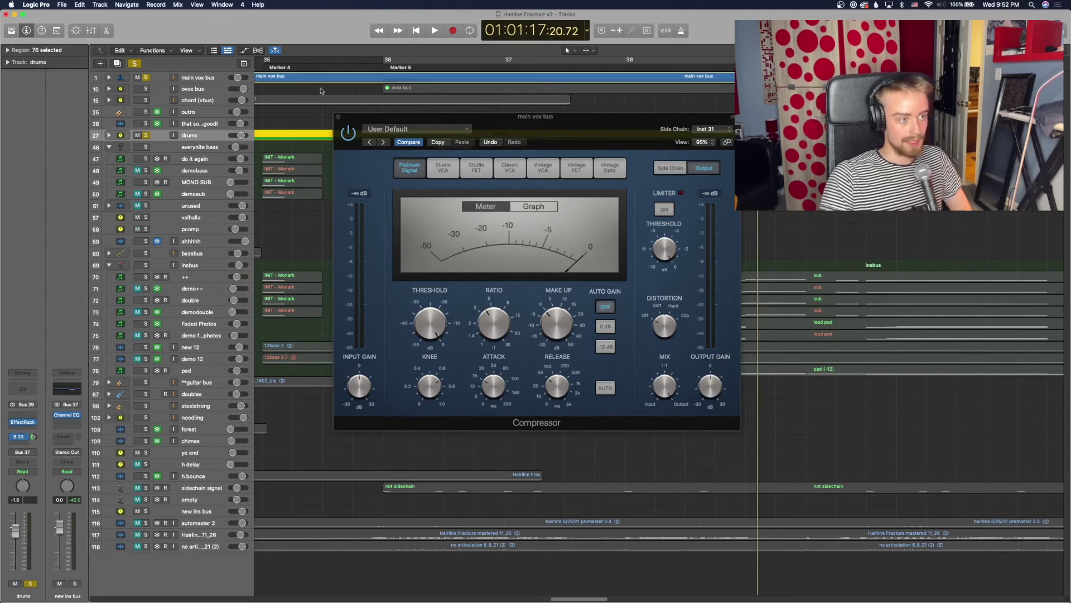
{"action": "left_click", "coordinate": [384, 67]}
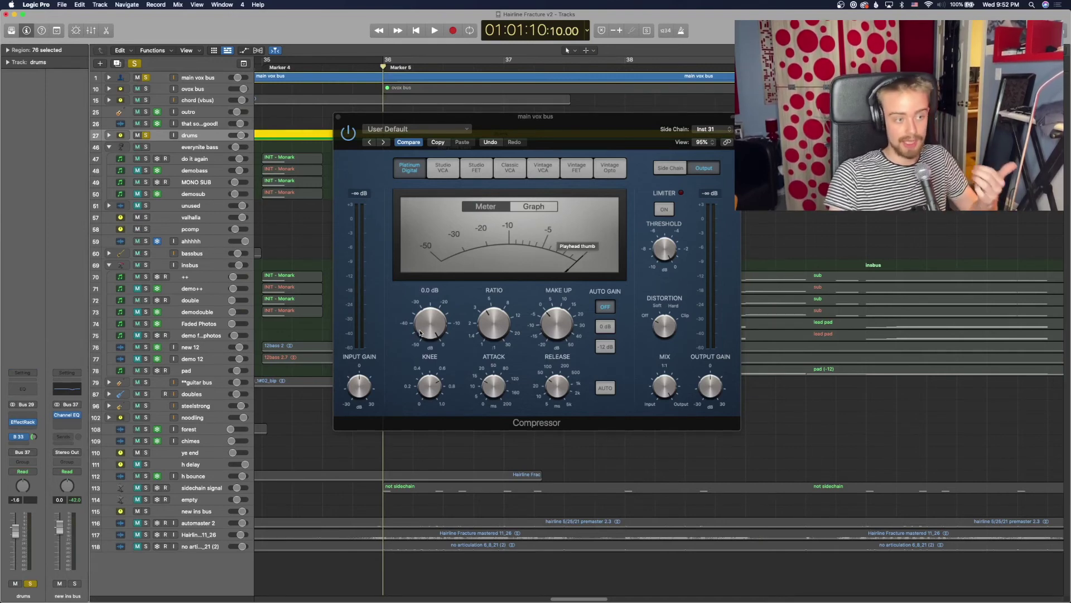
{"action": "key", "text": "space"}
{"action": "left_click_drag", "start_coordinate": [443, 323], "coordinate": [422, 398]}
{"action": "key", "text": "space"}
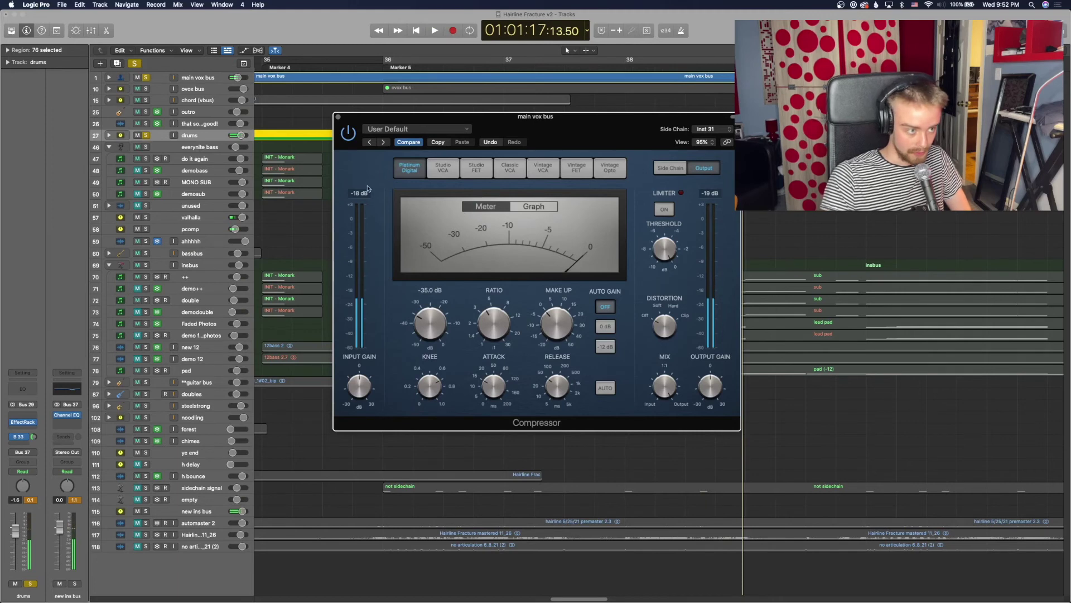
{"action": "left_click", "coordinate": [339, 117]}
Clear all solos and move the playhead to bar 35
{"action": "left_click", "coordinate": [134, 64]}
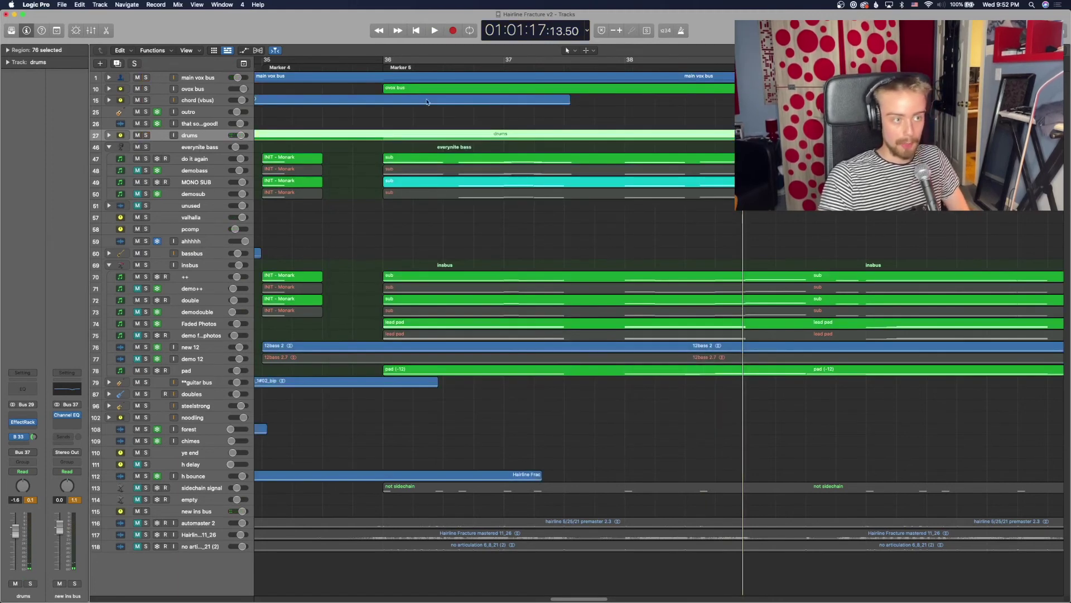
{"action": "scroll", "coordinate": [353, 85], "scroll_direction": "left", "scroll_amount": 3}
{"action": "left_click", "coordinate": [347, 67]}
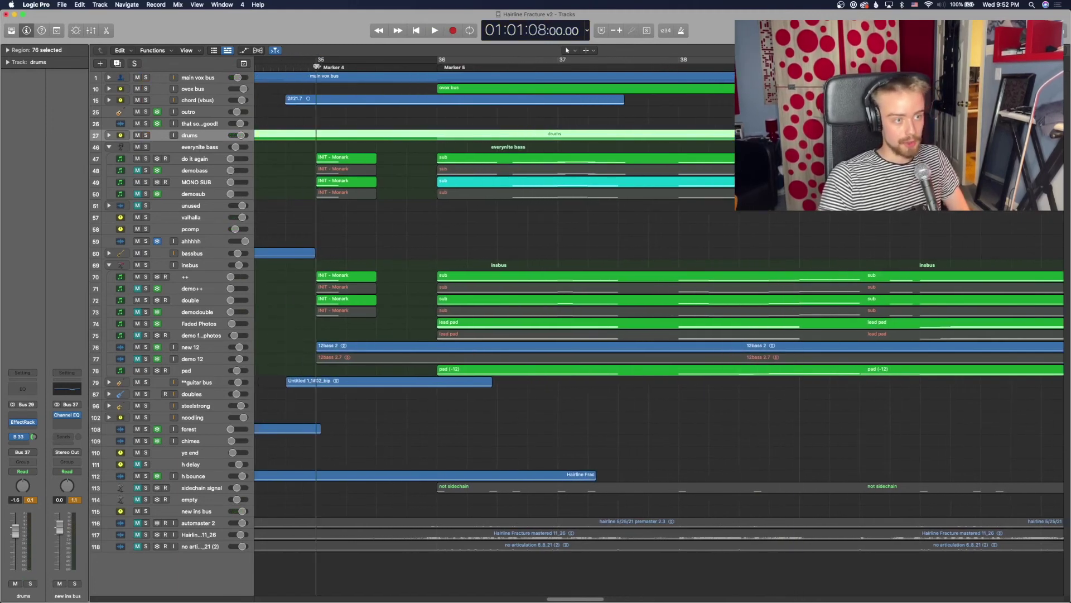
Deselect all regions and move the playhead to Marker 5 at bar 36
{"action": "left_click", "coordinate": [473, 249]}
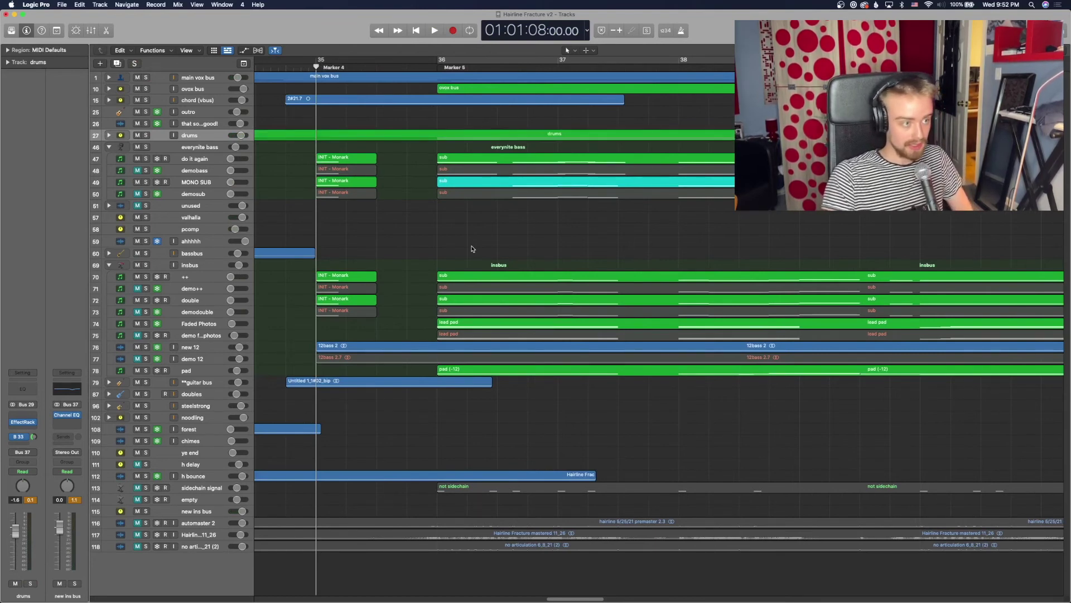
{"action": "key", "text": "super+Left"}
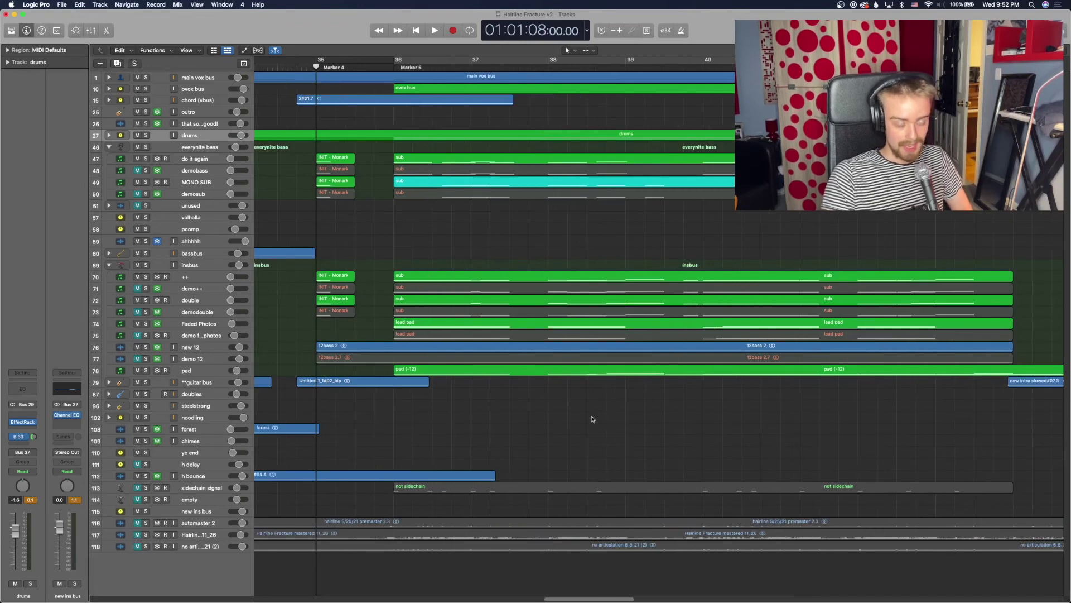
{"action": "key", "text": "alt+period"}
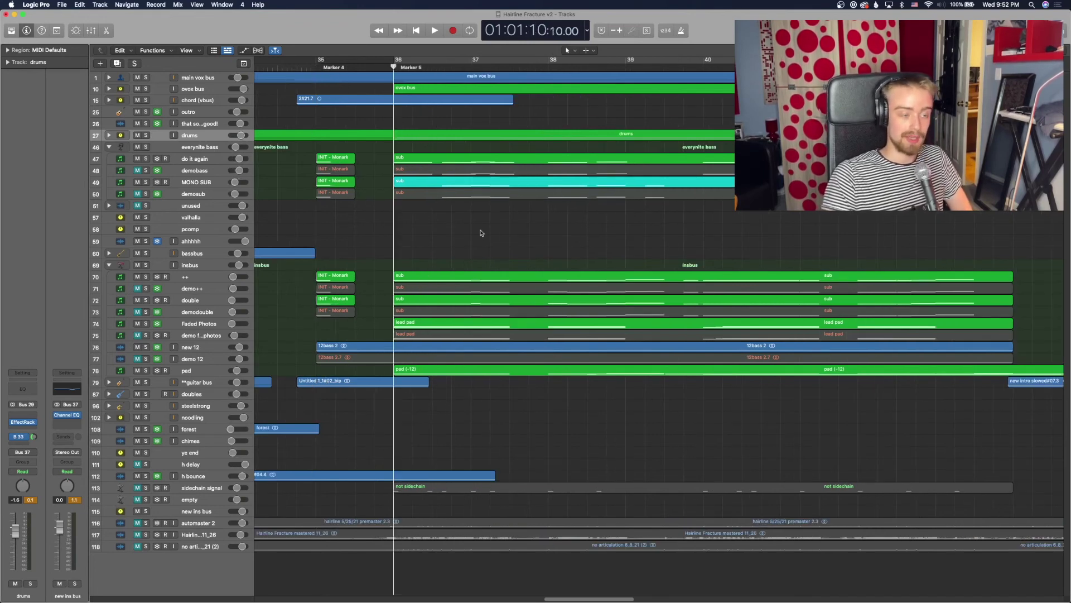
Solo the insbus, everynite bass and main vox bus tracks
{"action": "left_click", "coordinate": [192, 264]}
{"action": "left_click", "coordinate": [147, 265]}
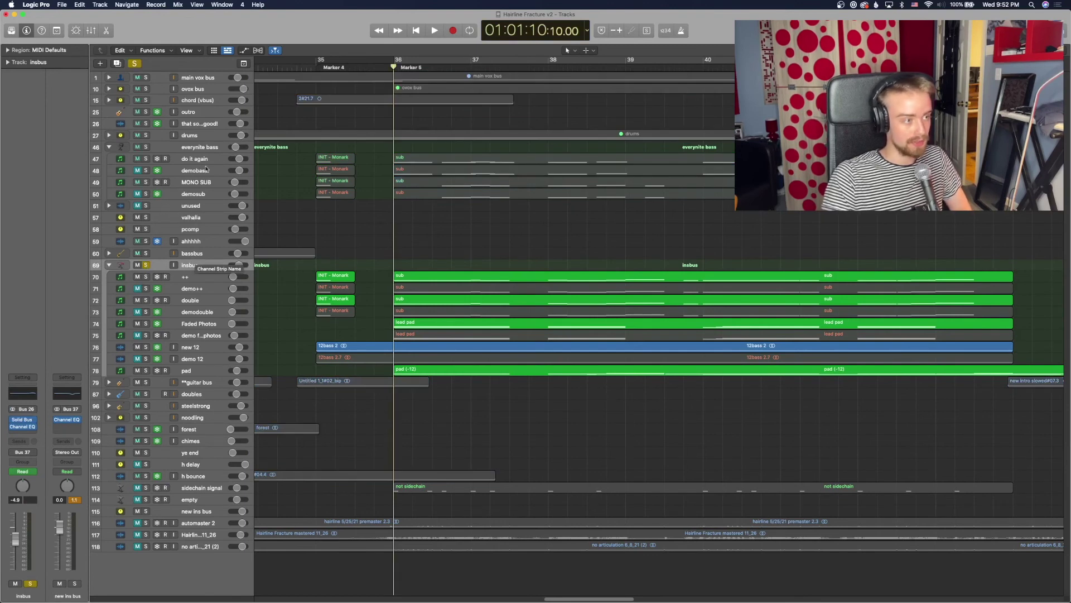
{"action": "left_click", "coordinate": [196, 148]}
{"action": "left_click", "coordinate": [146, 147]}
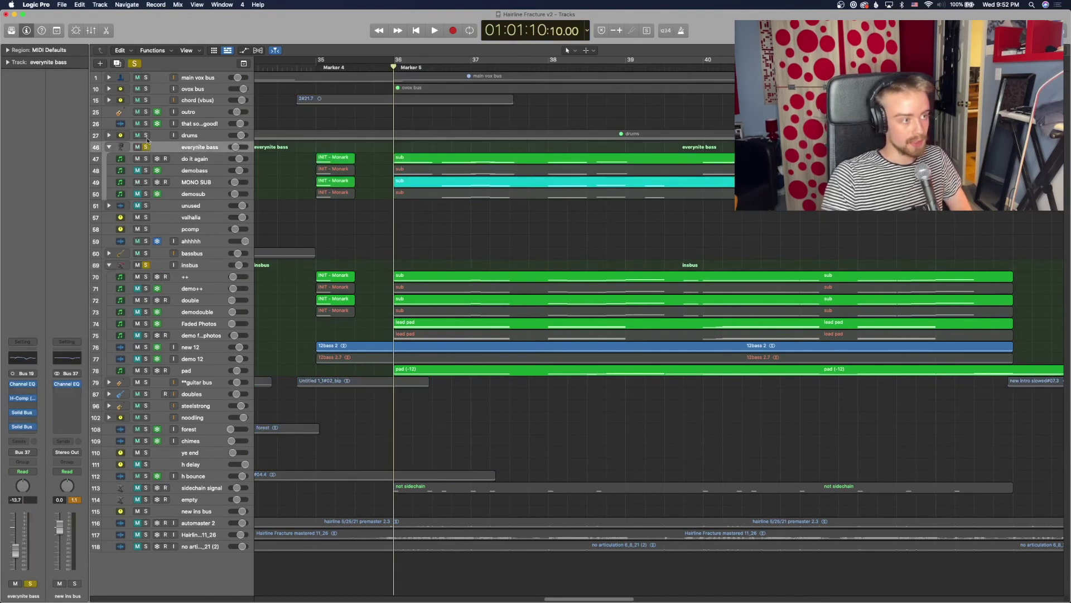
{"action": "left_click", "coordinate": [146, 77]}
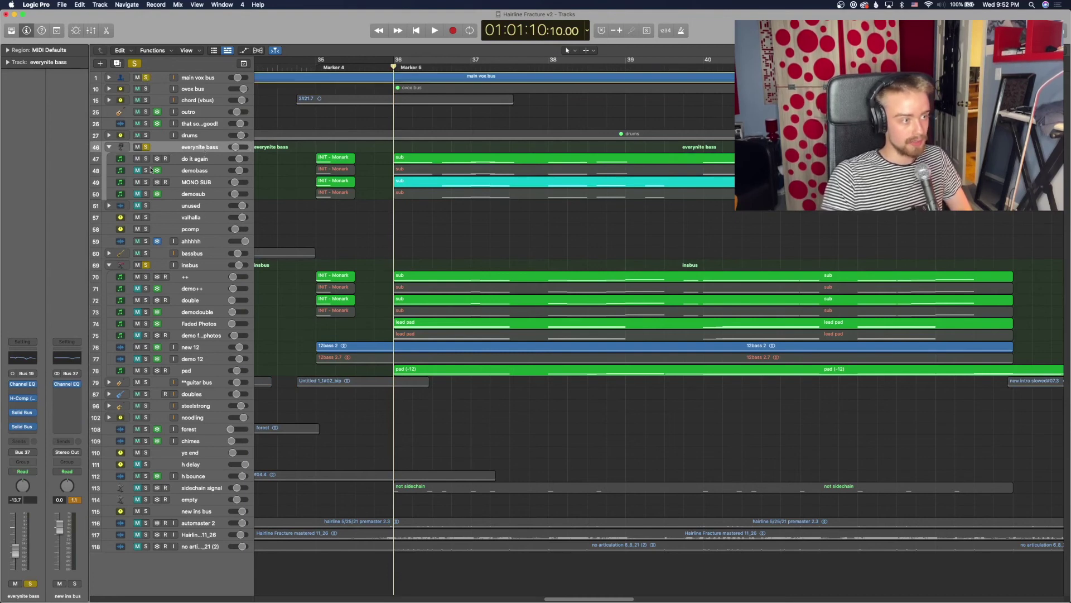
Open both Solid Bus Comp plug-ins of the everynite bass track and arrange their windows side by side
{"action": "left_click", "coordinate": [24, 427]}
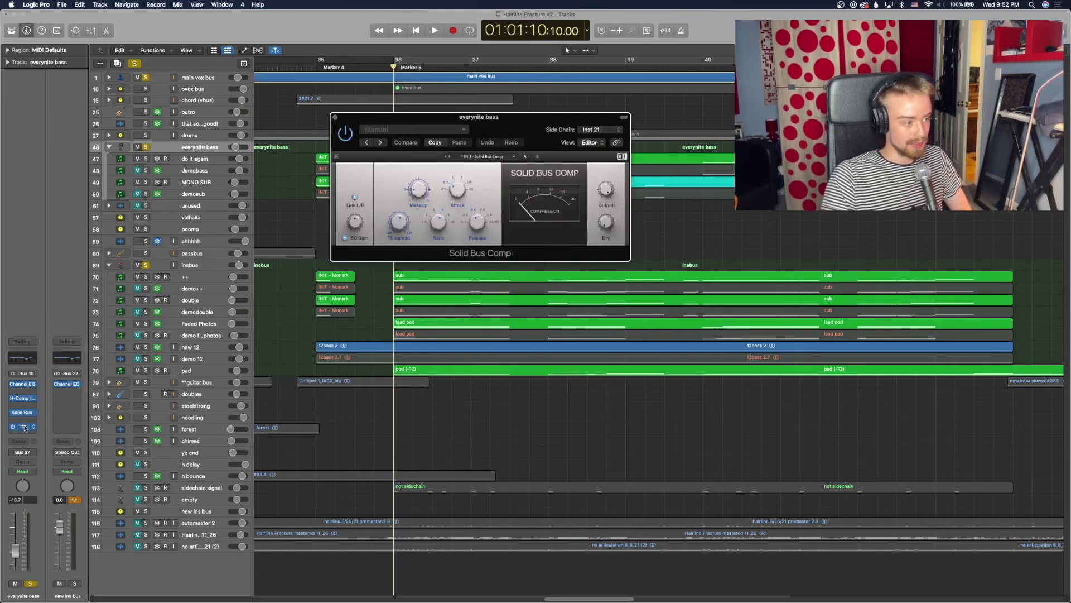
{"action": "left_click", "coordinate": [24, 427]}
{"action": "left_click_drag", "start_coordinate": [505, 130], "coordinate": [362, 116]}
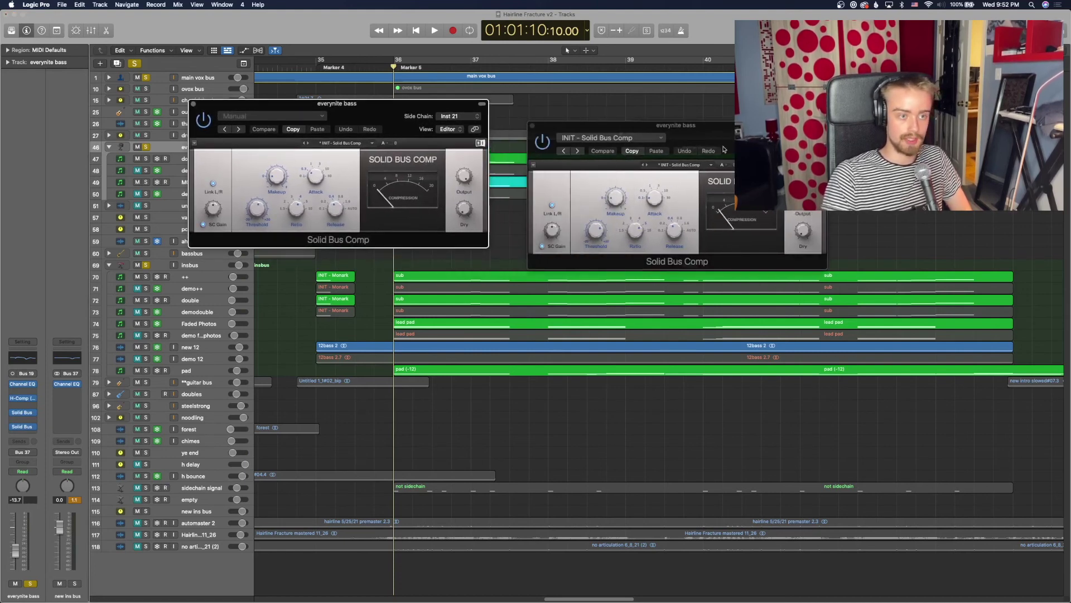
{"action": "left_click_drag", "start_coordinate": [724, 146], "coordinate": [691, 116]}
{"action": "left_click_drag", "start_coordinate": [389, 114], "coordinate": [385, 112]}
{"action": "left_click", "coordinate": [528, 112]}
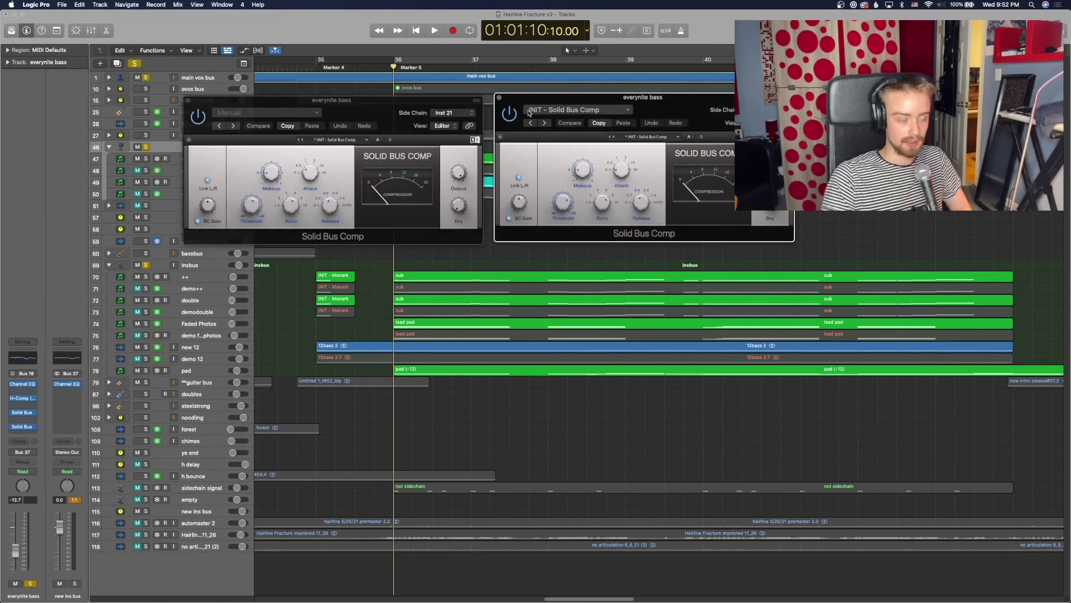
Play the soloed buses with the drums from bar 36 to just past bar 39, clear all solos and close both compressors
{"action": "key", "text": "space"}
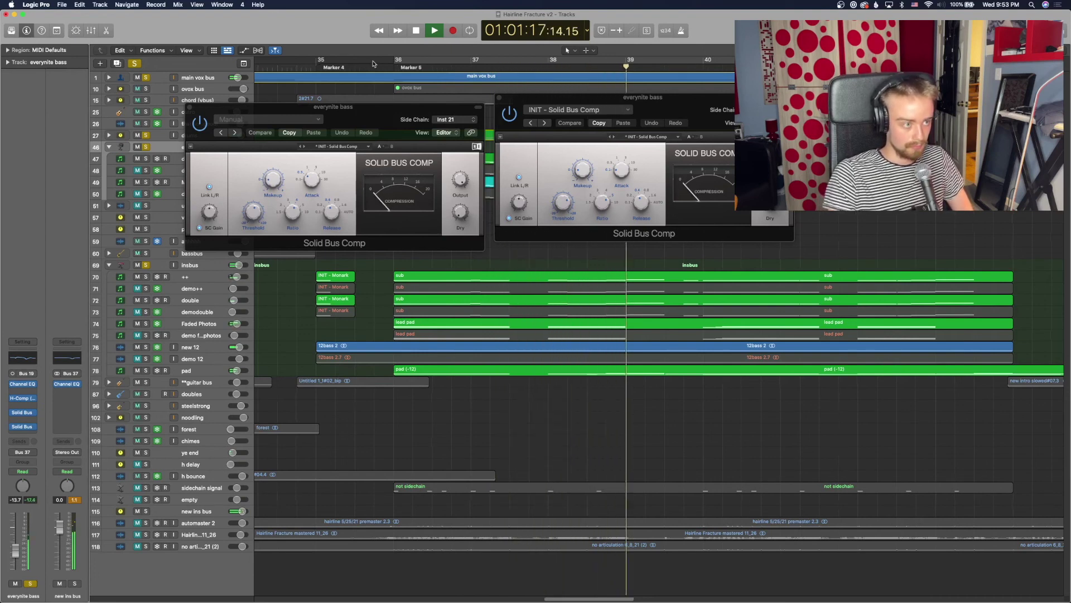
{"action": "key", "text": "space"}
{"action": "left_click", "coordinate": [135, 63]}
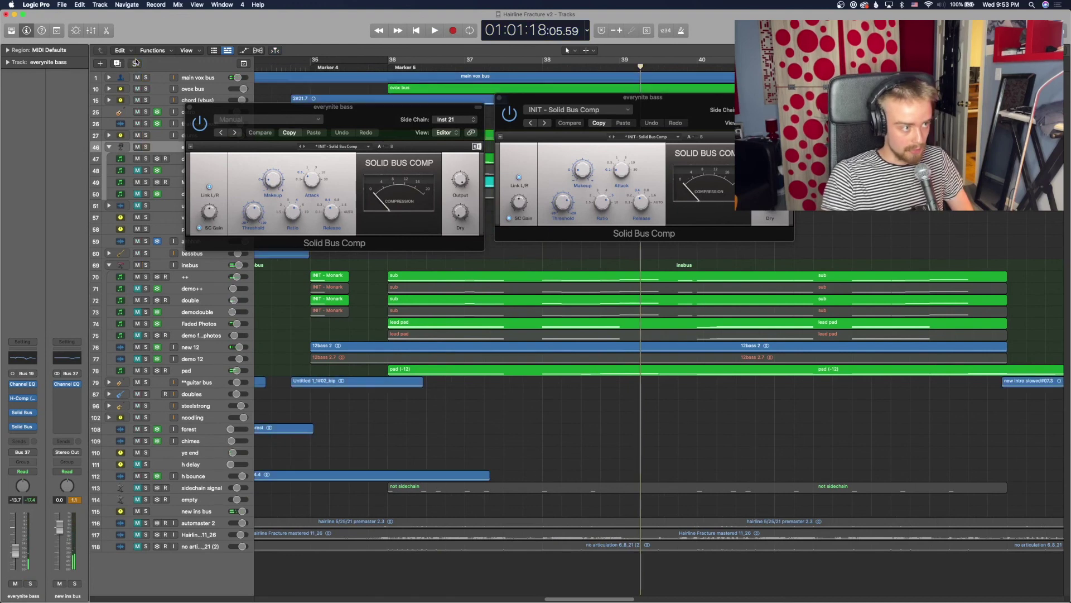
{"action": "left_click", "coordinate": [189, 107]}
{"action": "left_click", "coordinate": [499, 98]}
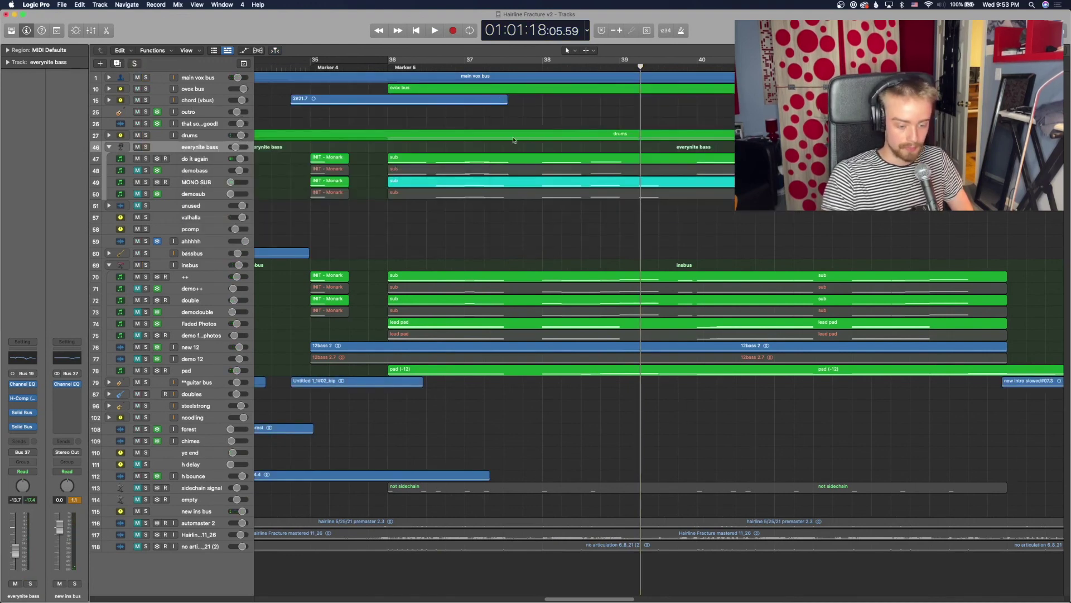